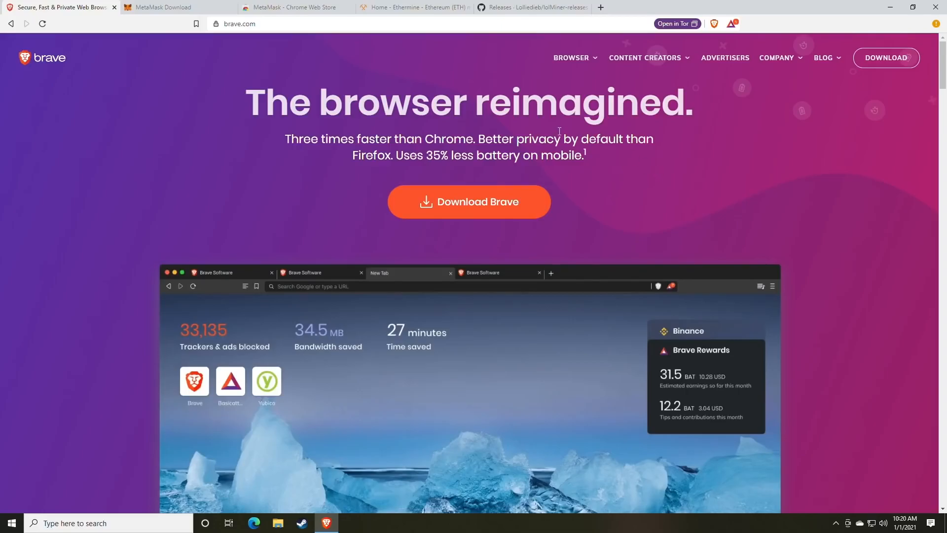
Step: Switch to the MetaMask Download tab to show metamask.io/download.html
{"action": "left_click", "coordinate": [187, 10]}
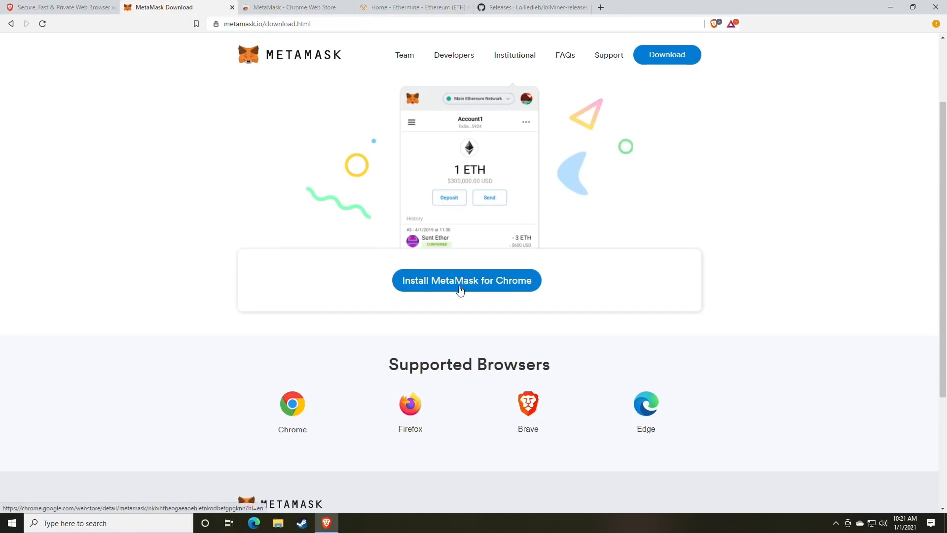
Step: Add the MetaMask extension to Brave from its Chrome Web Store page
{"action": "left_click", "coordinate": [471, 293]}
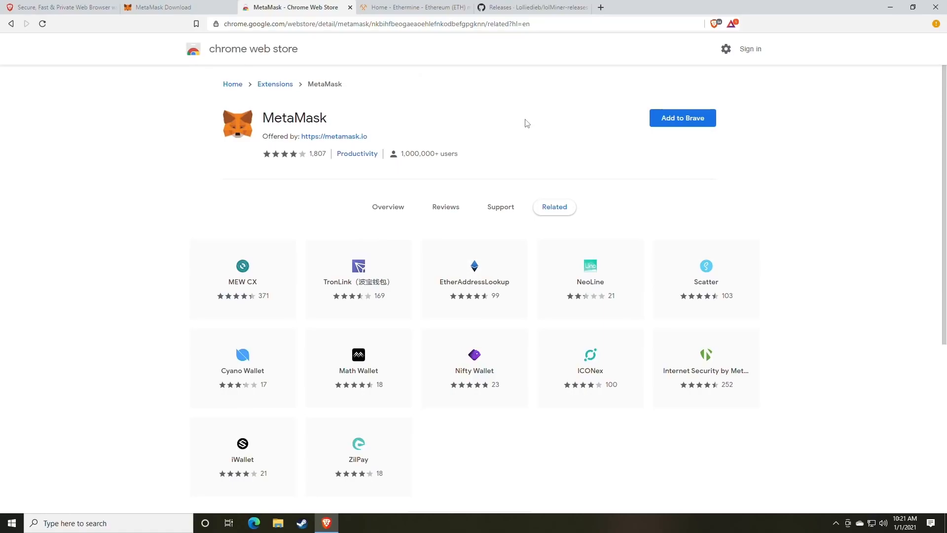
{"action": "left_click", "coordinate": [679, 126]}
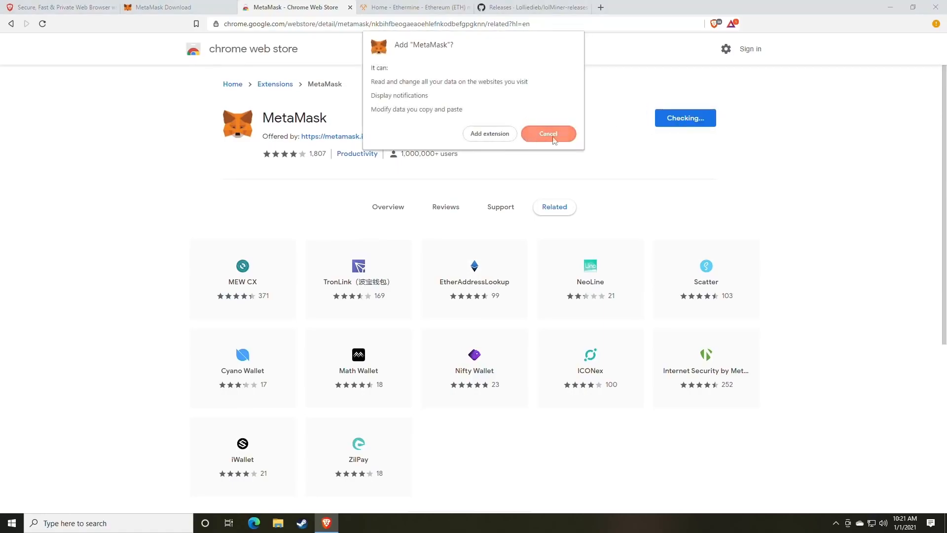
{"action": "left_click", "coordinate": [476, 138]}
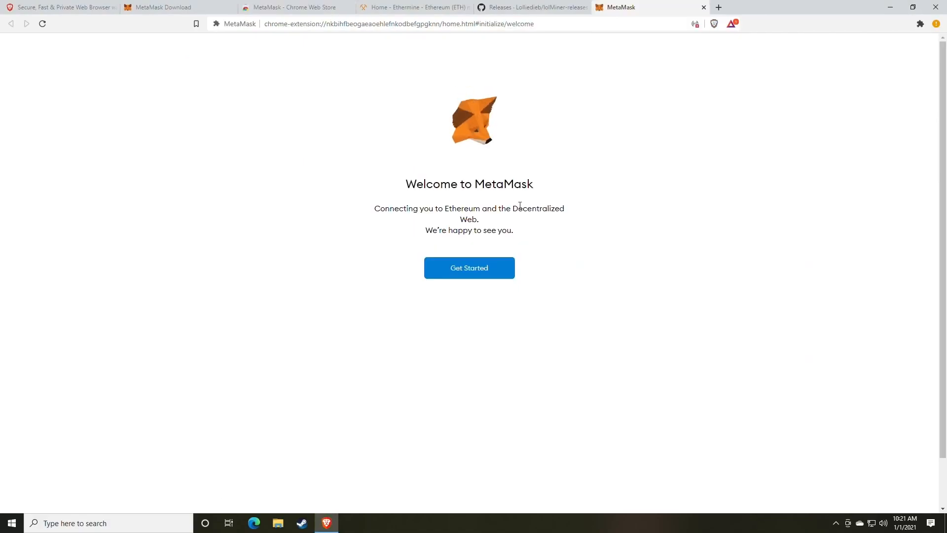
Step: Begin MetaMask setup by choosing Create a Wallet and agreeing to share usage data
{"action": "left_click", "coordinate": [469, 274]}
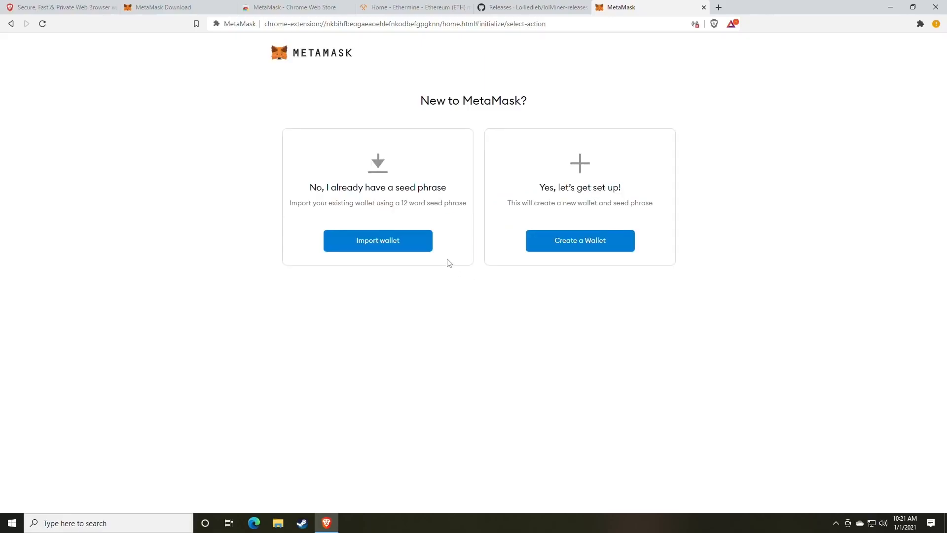
{"action": "left_click", "coordinate": [573, 247]}
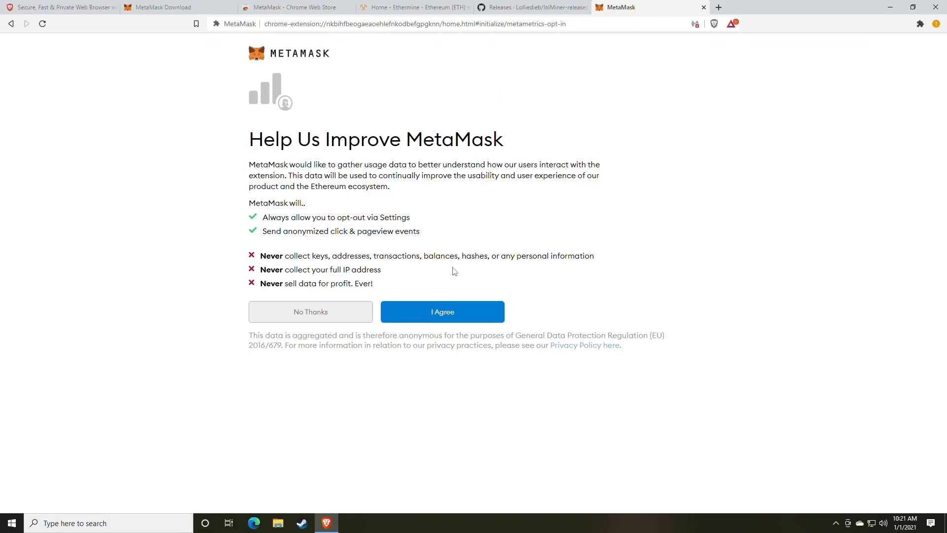
{"action": "left_click", "coordinate": [444, 313]}
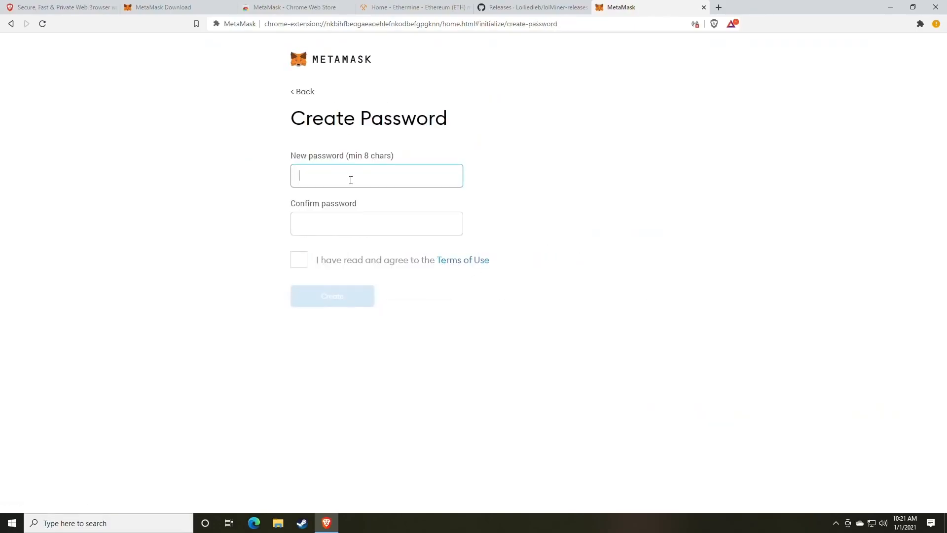
Step: Enter and confirm a new wallet password and accept the Terms of Use
{"action": "type", "text": "**********"}
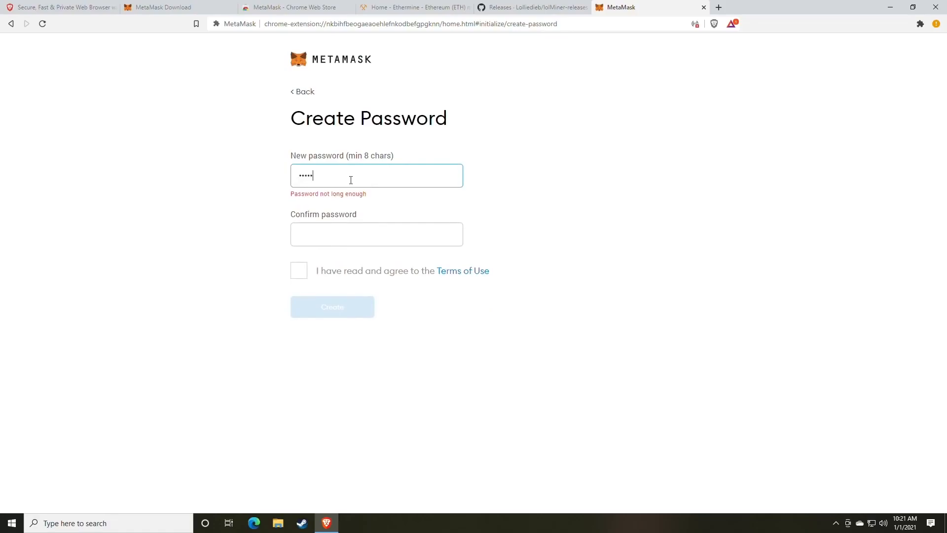
{"action": "key", "text": "Tab"}
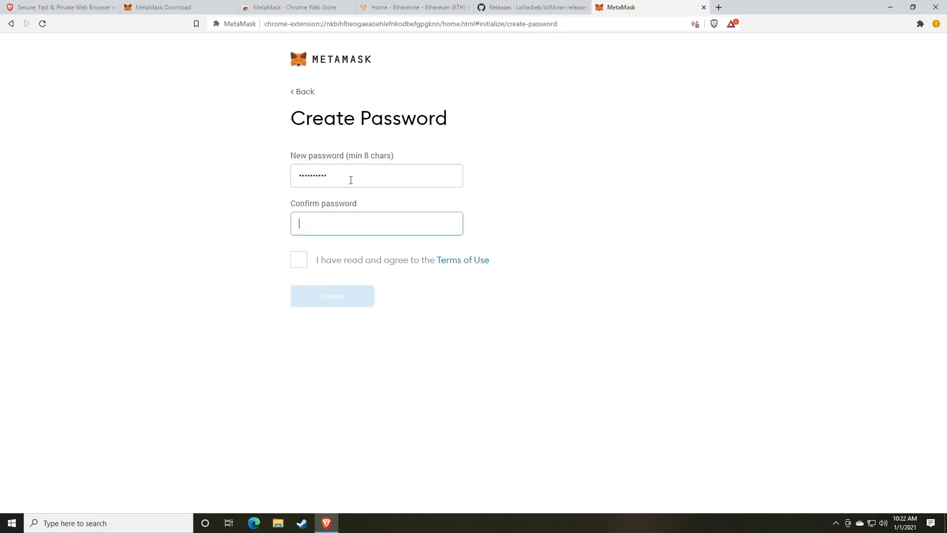
{"action": "type", "text": "**********"}
{"action": "left_click", "coordinate": [299, 259]}
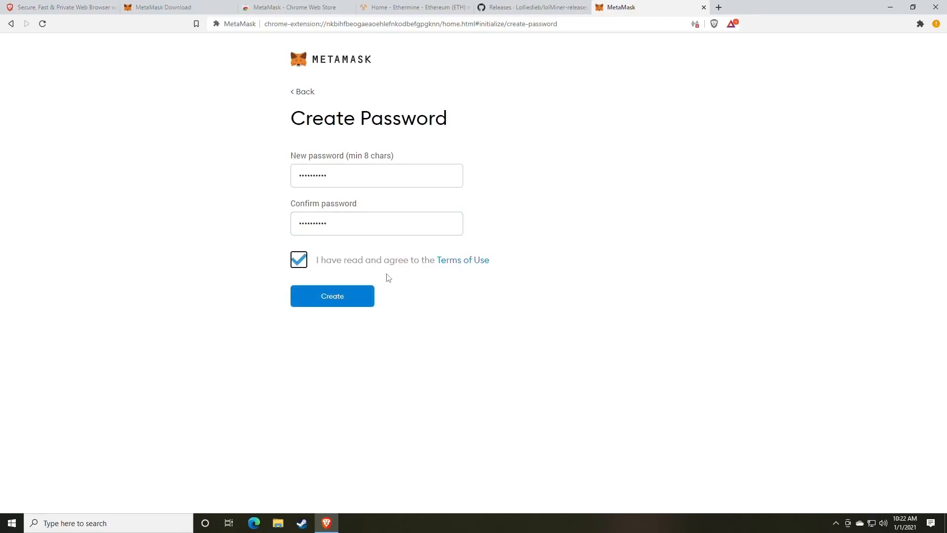
Step: Load random.org in a new browser tab
{"action": "left_click", "coordinate": [719, 7]}
{"action": "type", "text": "rand"}
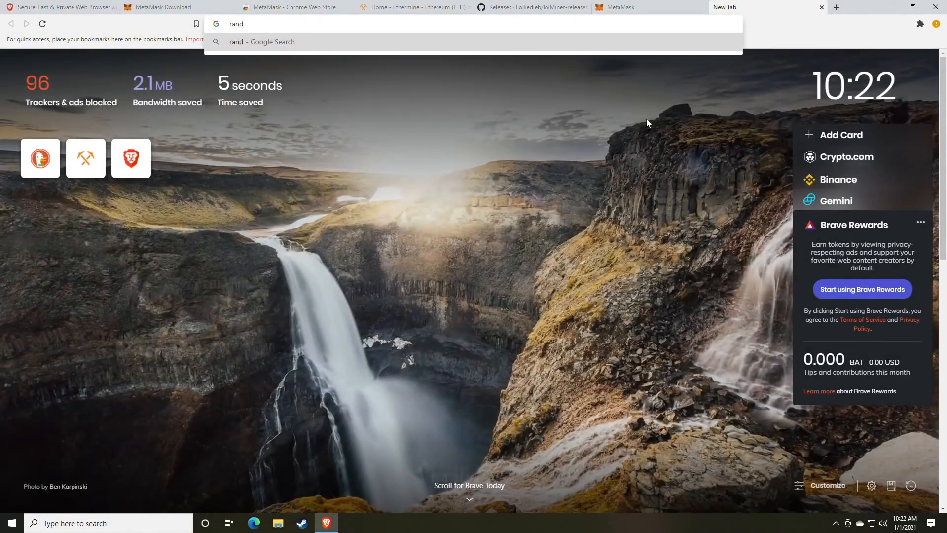
{"action": "type", "text": "om.org"}
{"action": "key", "text": "Return"}
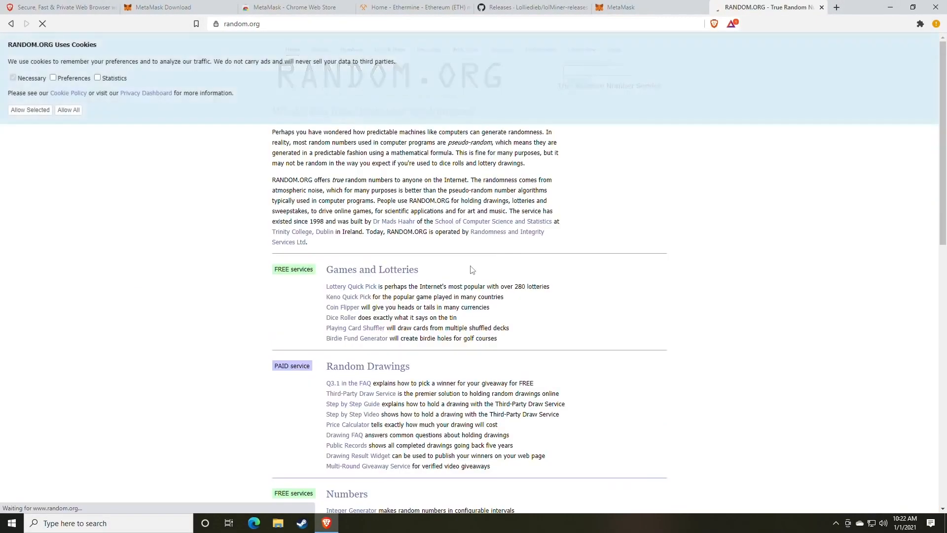
{"action": "scroll", "coordinate": [390, 275], "scroll_direction": "down", "scroll_amount": 5}
{"action": "scroll", "coordinate": [389, 275], "scroll_direction": "down", "scroll_amount": 2}
Step: Generate five 8-character passwords, select the first one, and close the RANDOM.ORG tab
{"action": "left_click", "coordinate": [359, 284]}
{"action": "double_click", "coordinate": [375, 246]}
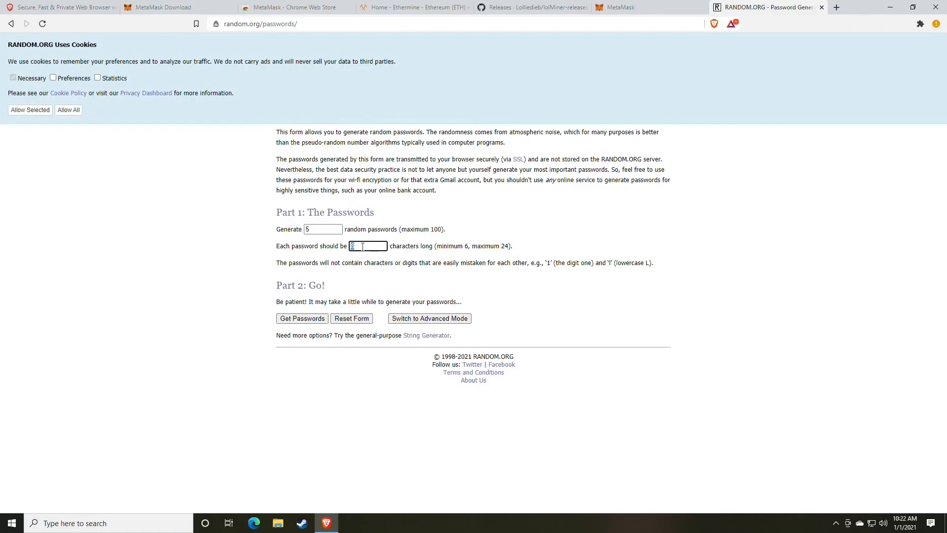
{"action": "left_click", "coordinate": [310, 319]}
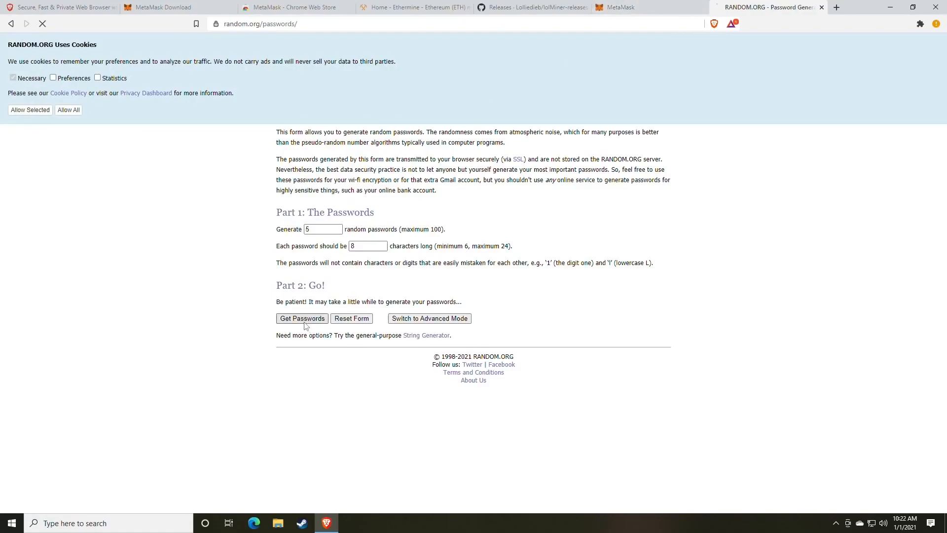
{"action": "double_click", "coordinate": [318, 148]}
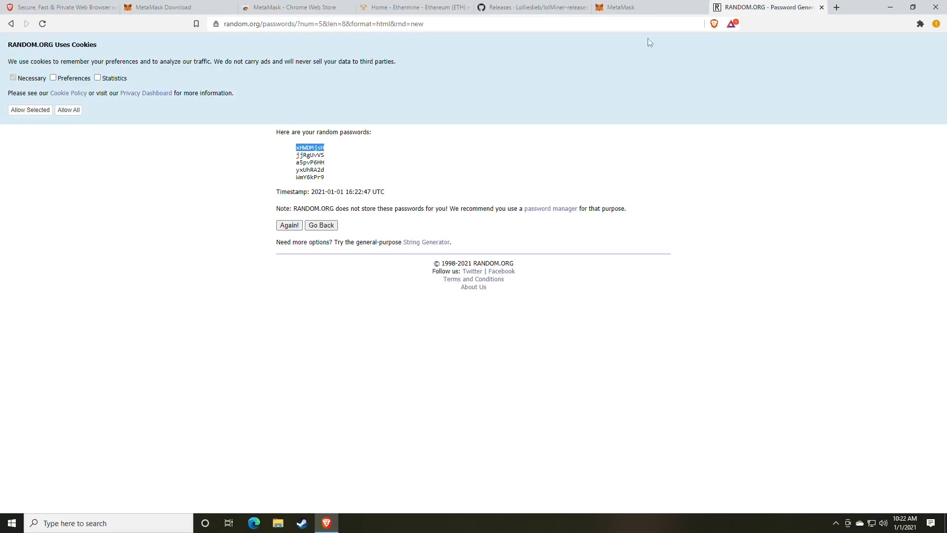
{"action": "left_click", "coordinate": [641, 8]}
{"action": "left_click", "coordinate": [821, 7]}
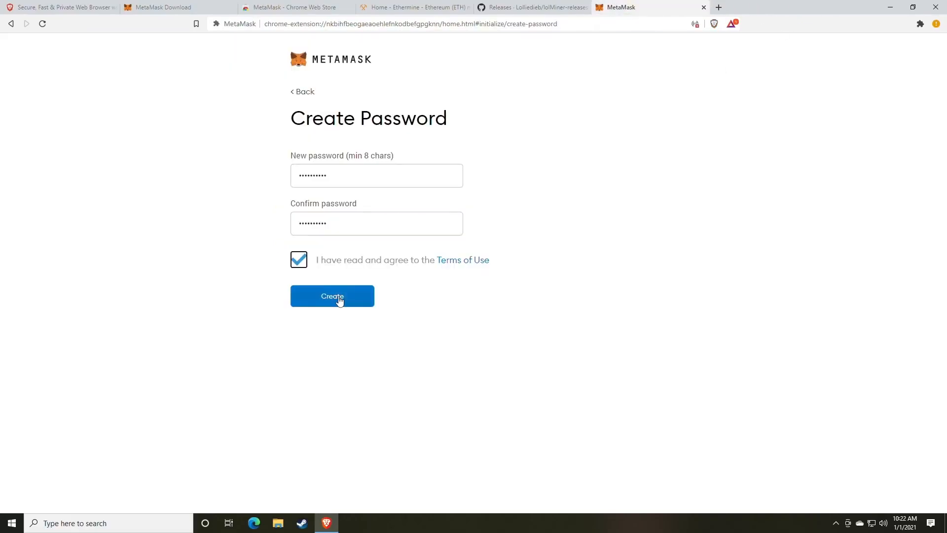
Step: Create the wallet, then reveal and select its 12-word secret backup phrase
{"action": "left_click", "coordinate": [339, 300]}
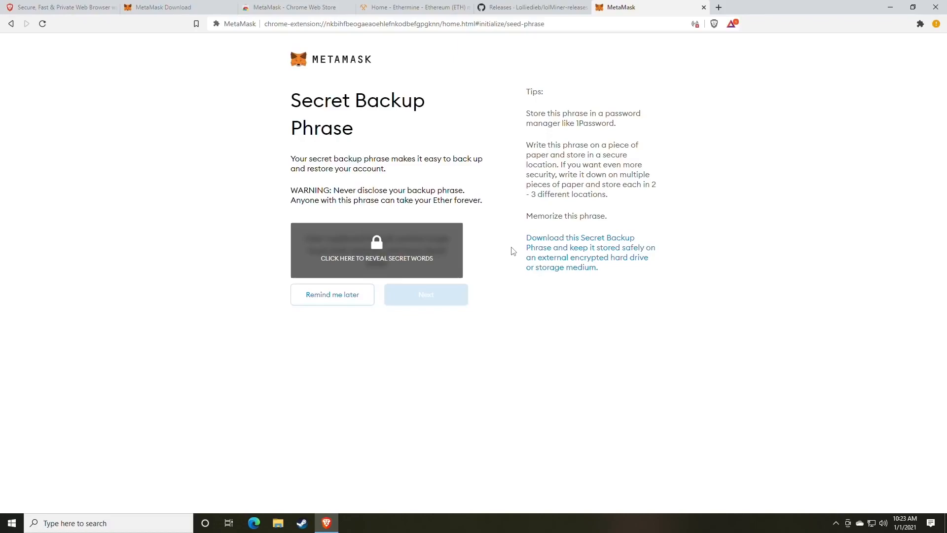
{"action": "left_click", "coordinate": [406, 260]}
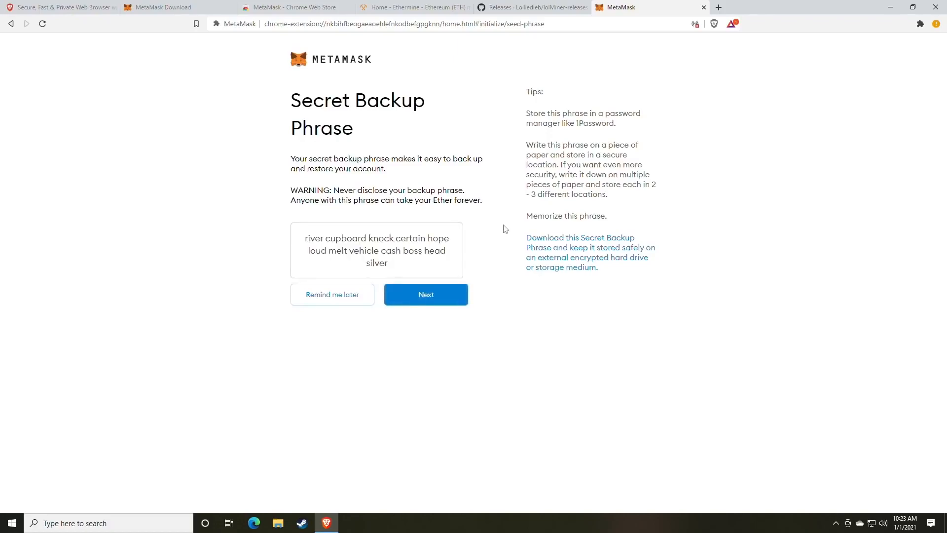
{"action": "left_click_drag", "start_coordinate": [393, 267], "coordinate": [300, 246]}
{"action": "key", "text": "ctrl+c"}
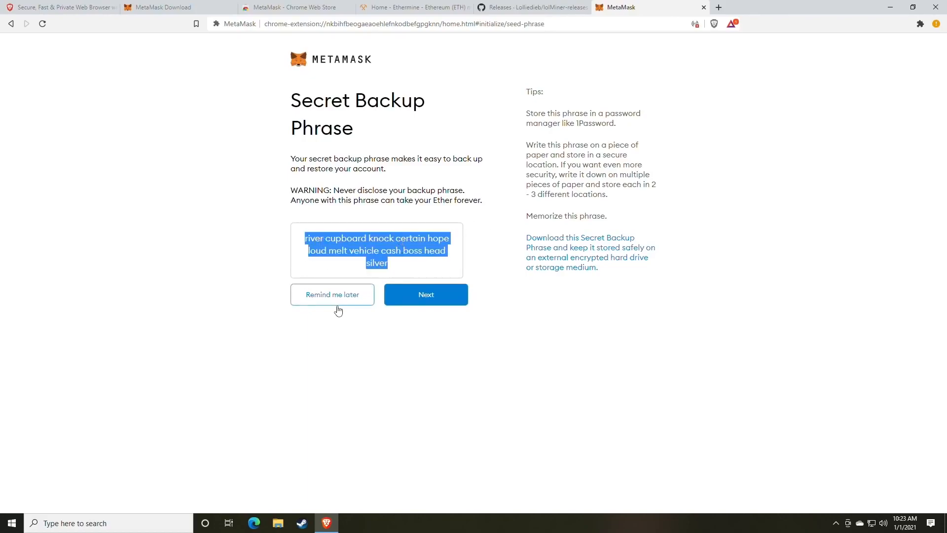
{"action": "left_click", "coordinate": [148, 522]}
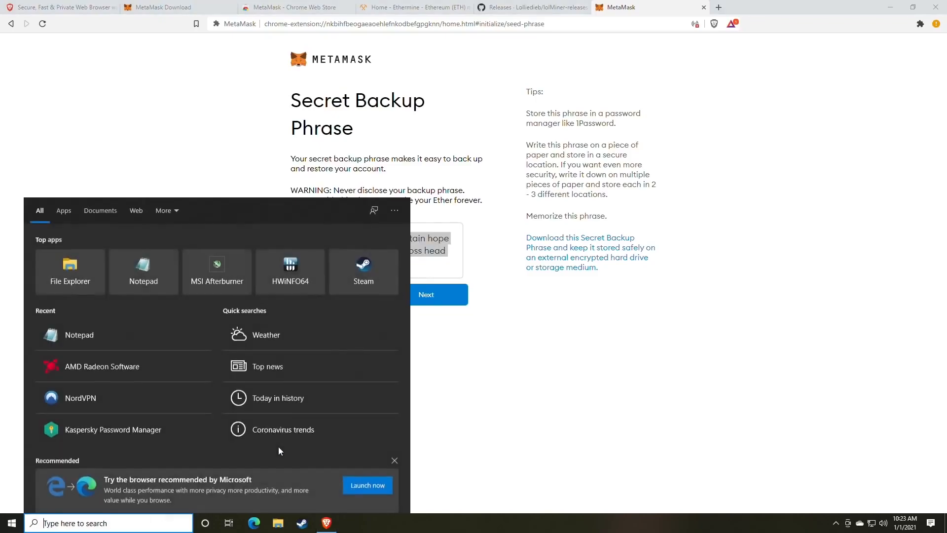
Step: Launch Notepad via a 'note' search, paste the backup phrase, and move the window left
{"action": "type", "text": "note"}
{"action": "key", "text": "Return"}
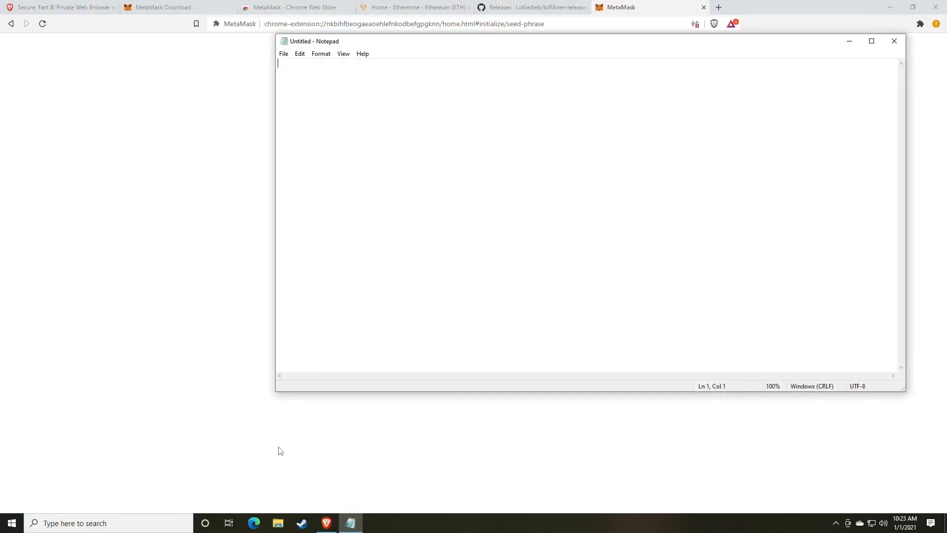
{"action": "key", "text": "ctrl+v"}
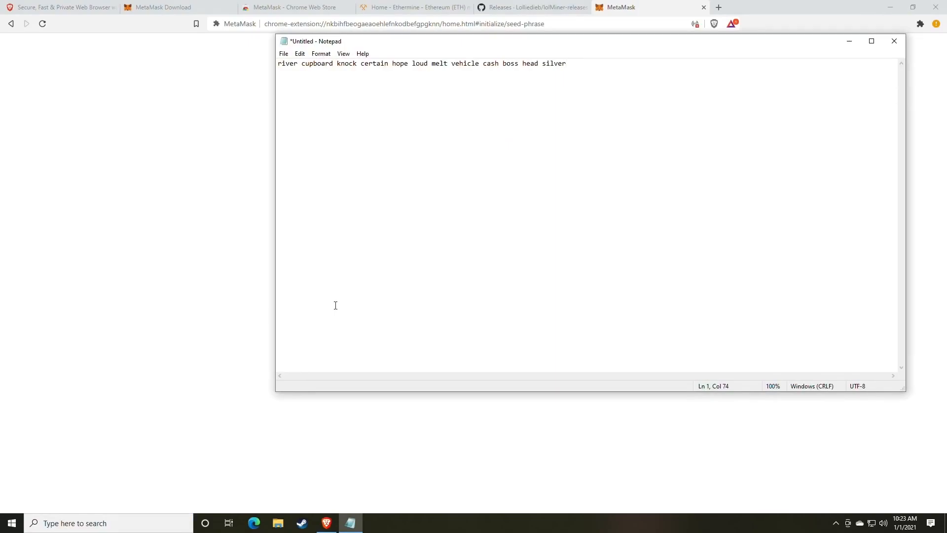
{"action": "left_click_drag", "start_coordinate": [410, 43], "coordinate": [178, 81]}
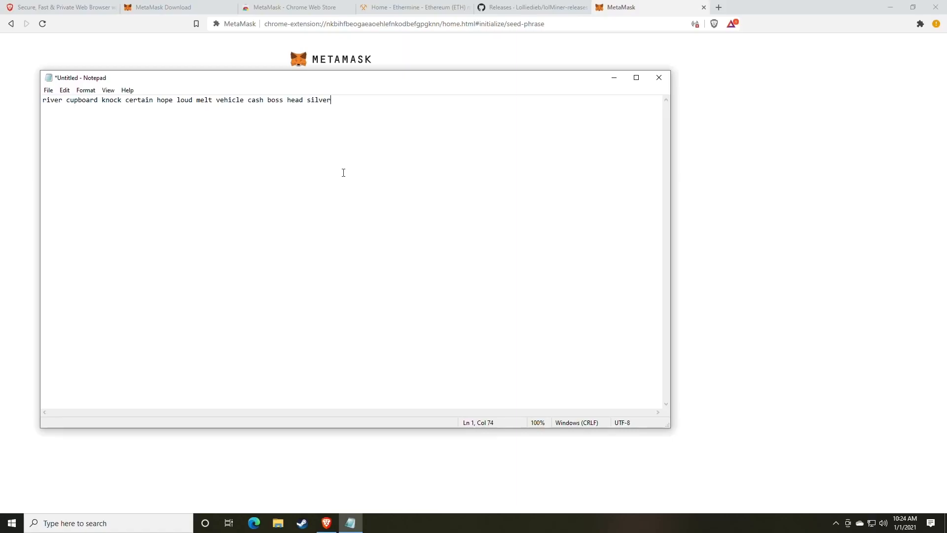
{"action": "left_click_drag", "start_coordinate": [474, 82], "coordinate": [0, 84]}
Step: Place the browser beside Notepad and continue to the backup phrase confirmation page
{"action": "left_click", "coordinate": [833, 308]}
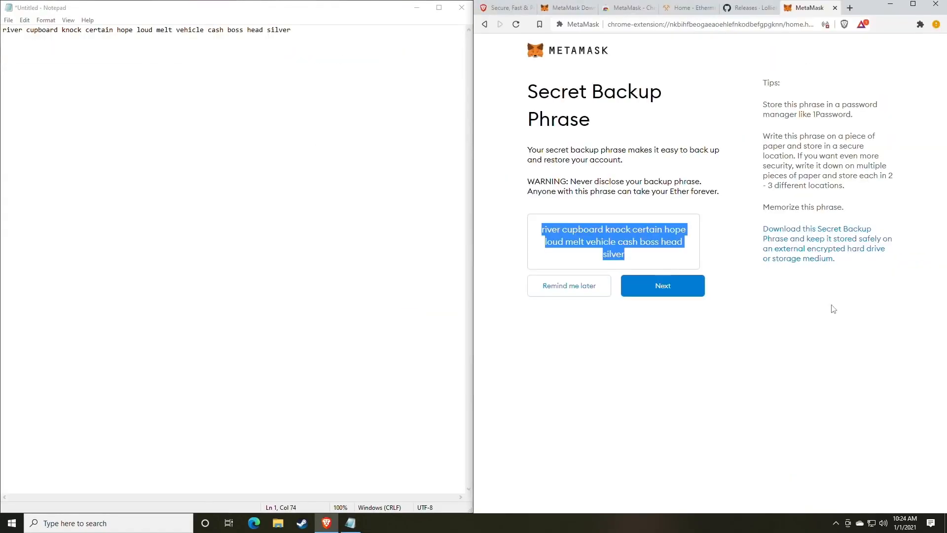
{"action": "left_click", "coordinate": [637, 326]}
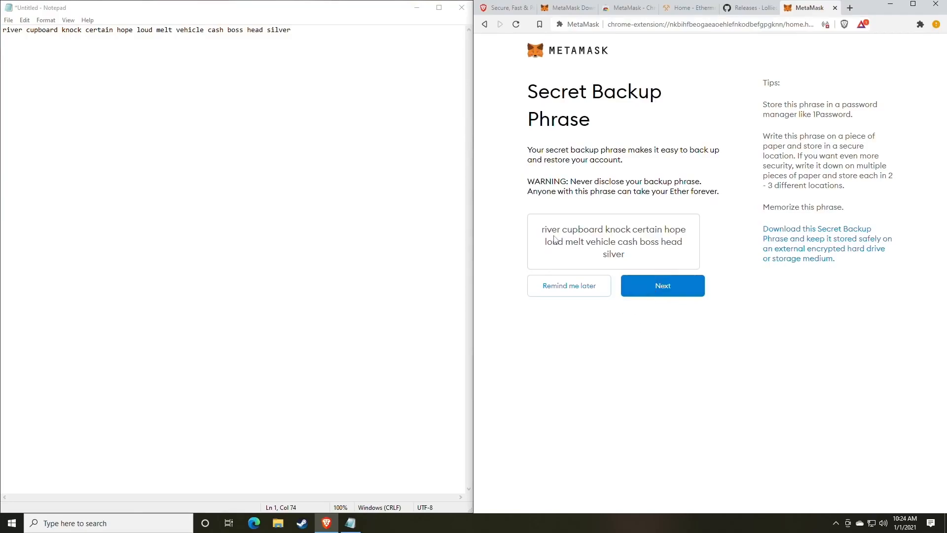
{"action": "left_click_drag", "start_coordinate": [540, 234], "coordinate": [671, 243]}
{"action": "left_click", "coordinate": [670, 252]}
{"action": "left_click", "coordinate": [659, 291]}
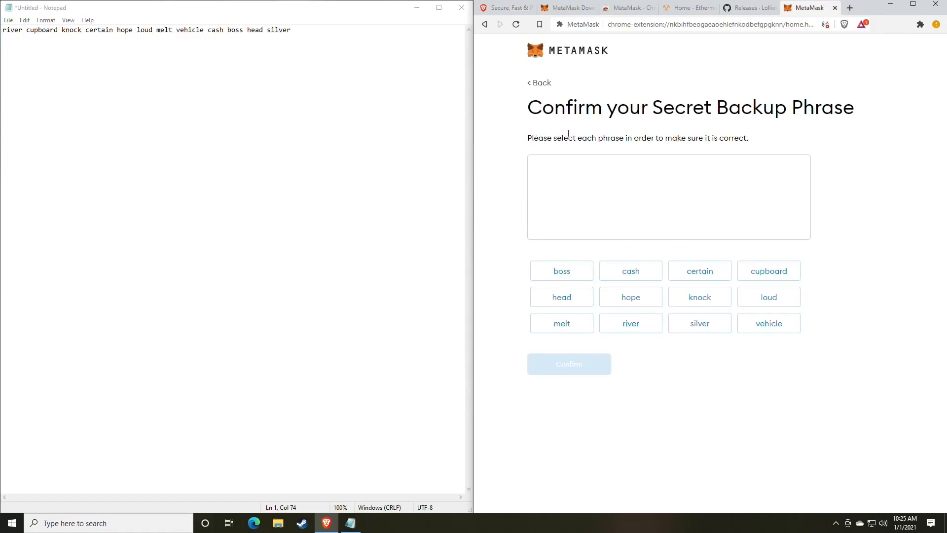
{"action": "left_click_drag", "start_coordinate": [530, 109], "coordinate": [814, 107]}
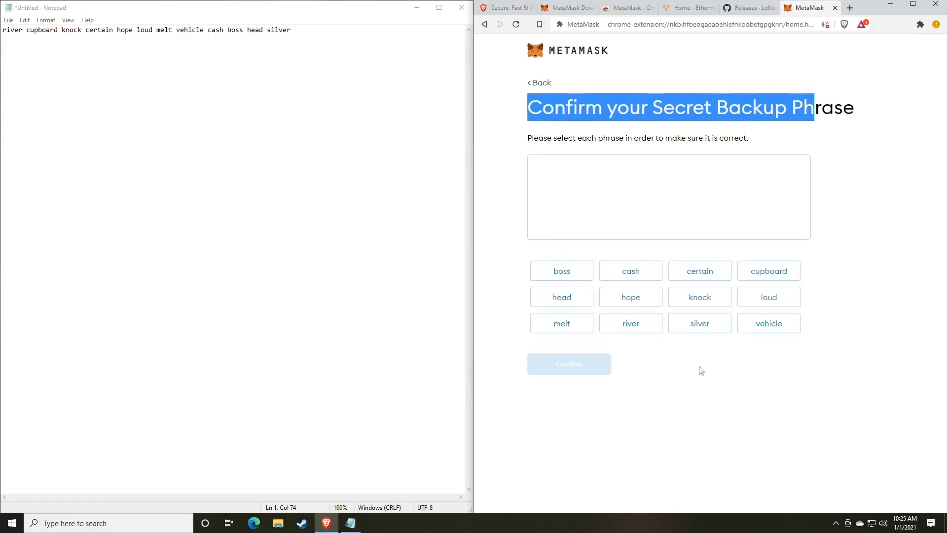
{"action": "left_click", "coordinate": [733, 397]}
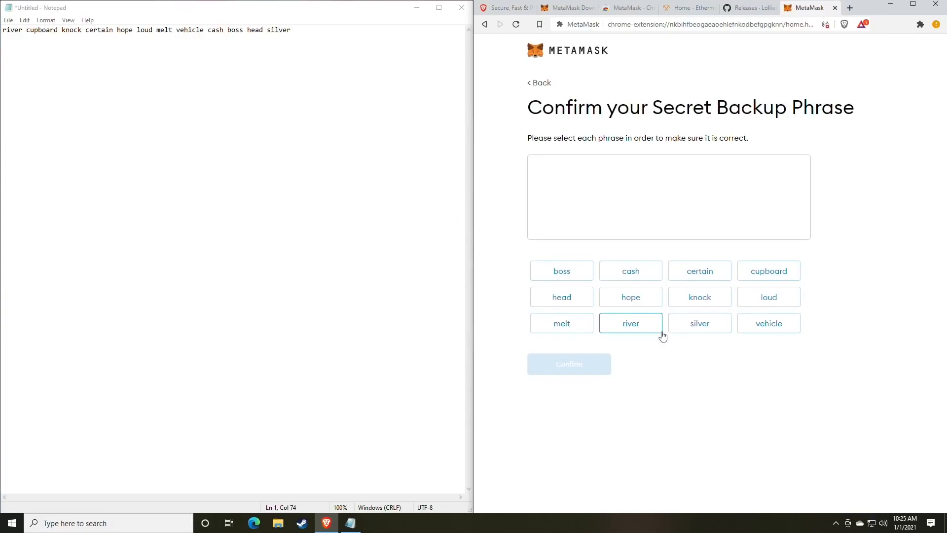
Step: Pick all twelve backup phrase words in their written order and confirm
{"action": "left_click", "coordinate": [633, 331]}
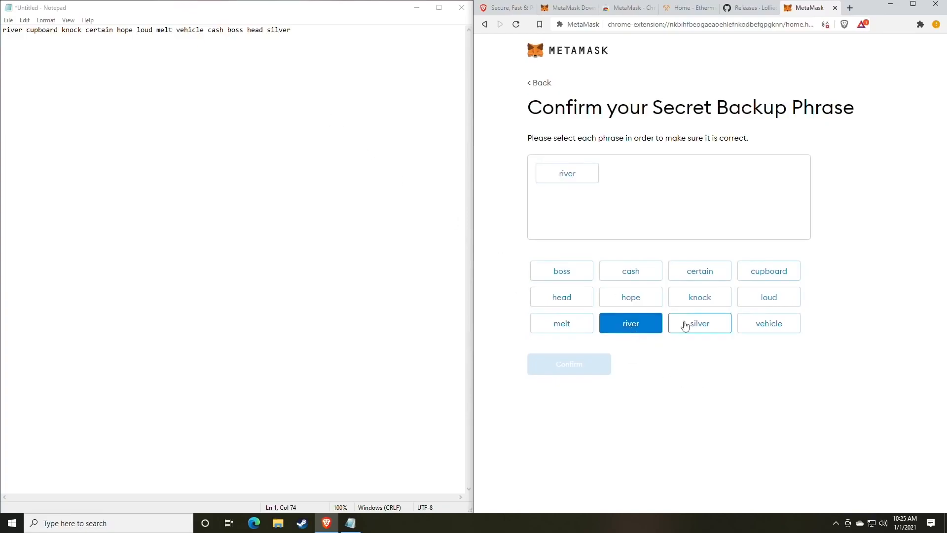
{"action": "left_click", "coordinate": [772, 277]}
{"action": "left_click", "coordinate": [716, 310]}
{"action": "left_click", "coordinate": [700, 277]}
{"action": "left_click", "coordinate": [635, 300]}
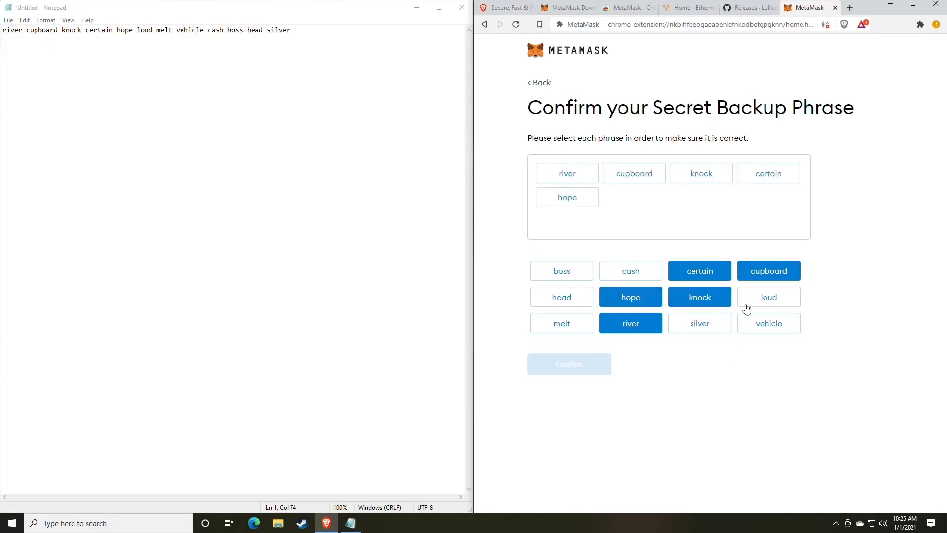
{"action": "left_click", "coordinate": [772, 301]}
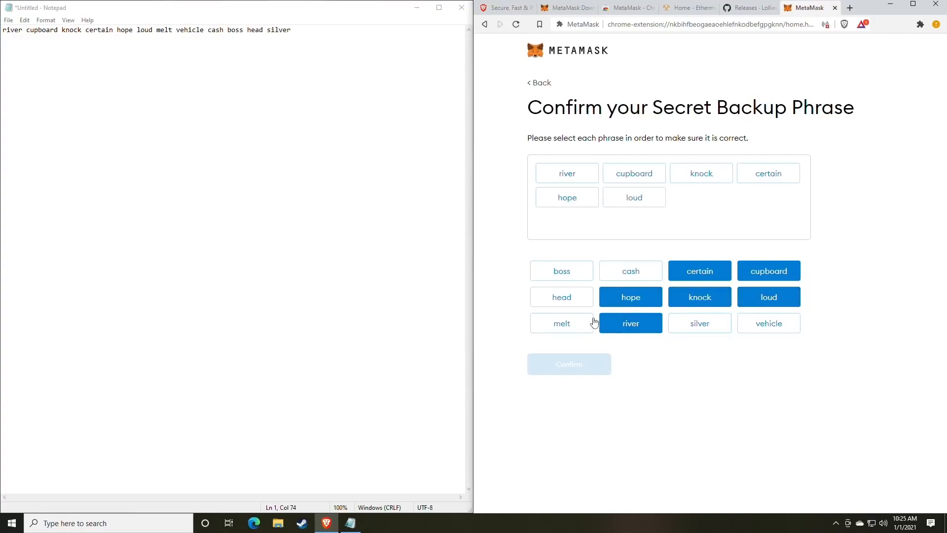
{"action": "left_click", "coordinate": [575, 324]}
{"action": "left_click", "coordinate": [766, 329]}
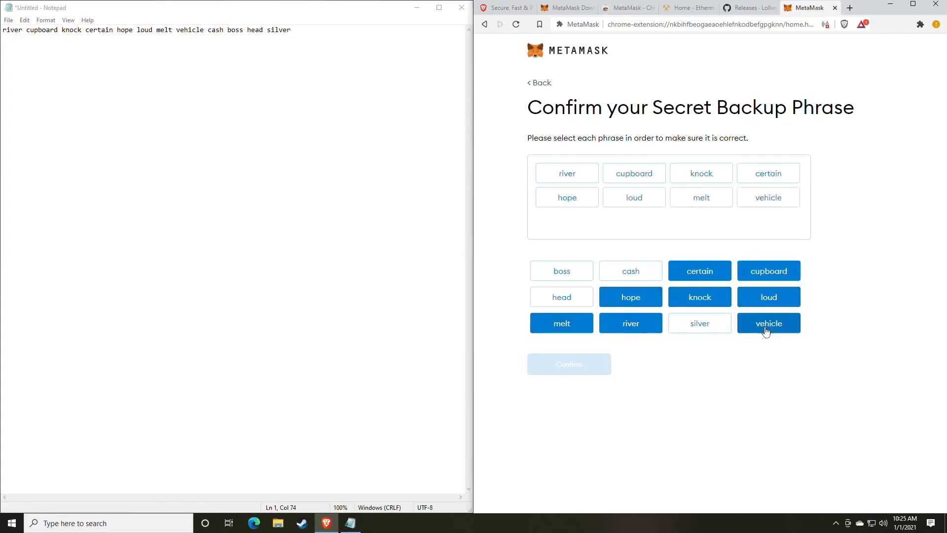
{"action": "left_click", "coordinate": [632, 274]}
{"action": "left_click", "coordinate": [572, 276]}
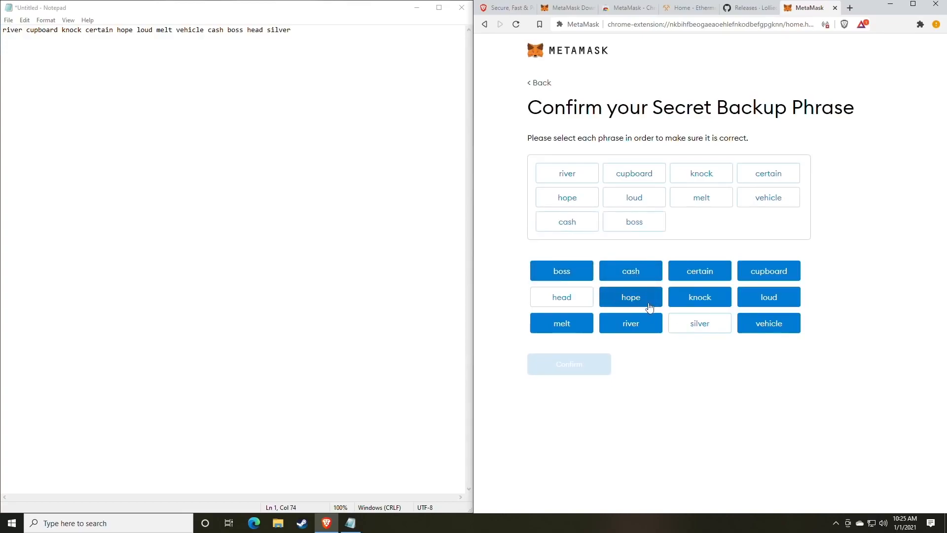
{"action": "left_click", "coordinate": [569, 301]}
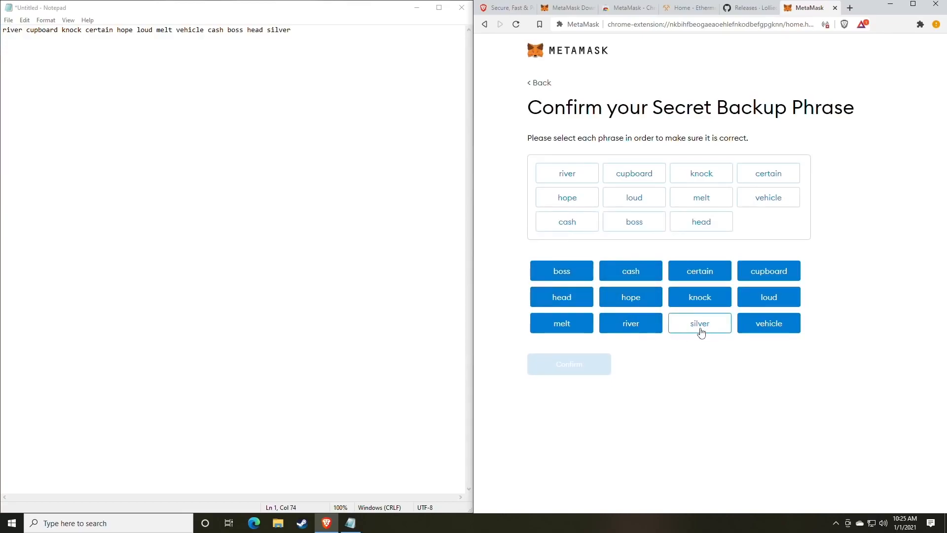
{"action": "left_click", "coordinate": [701, 330]}
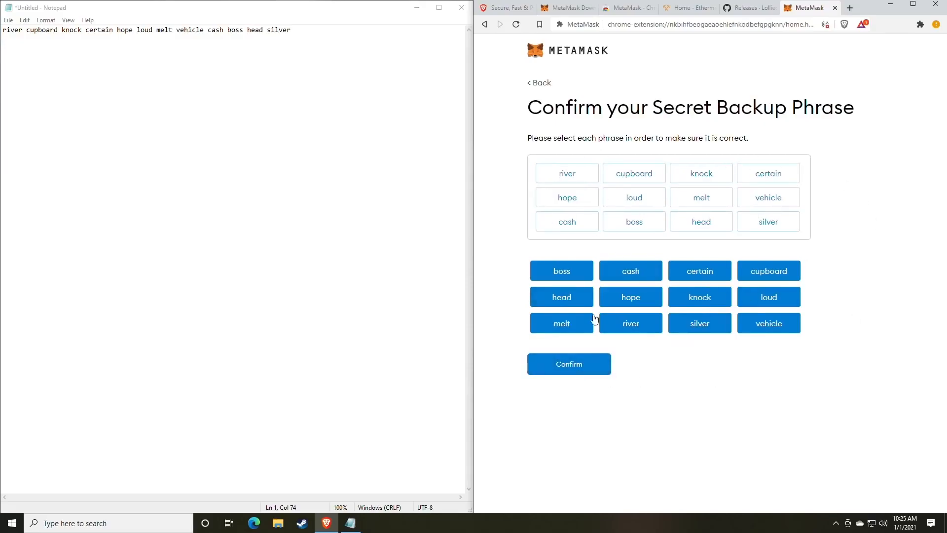
{"action": "left_click", "coordinate": [560, 368]}
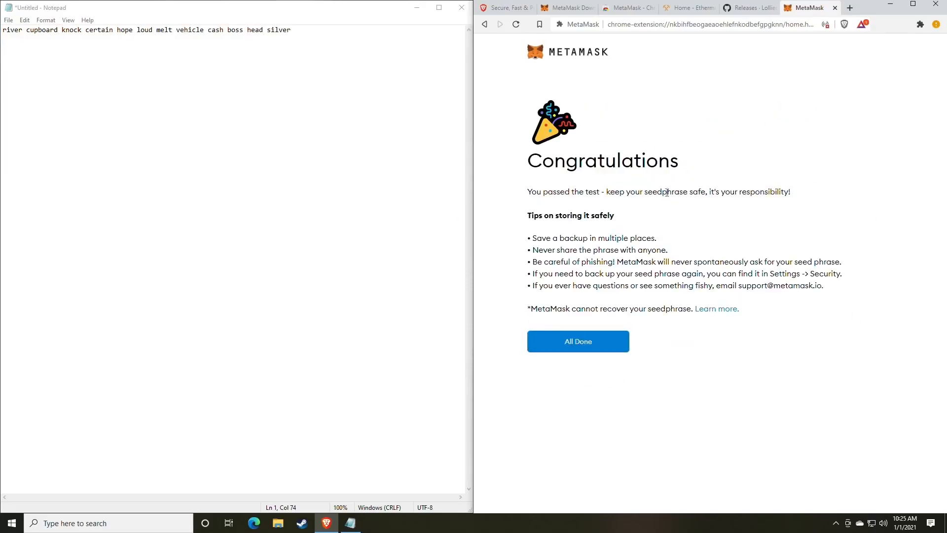
Step: Choose All Done to reach the Account 1 wallet home showing 0 ETH
{"action": "left_click", "coordinate": [589, 348]}
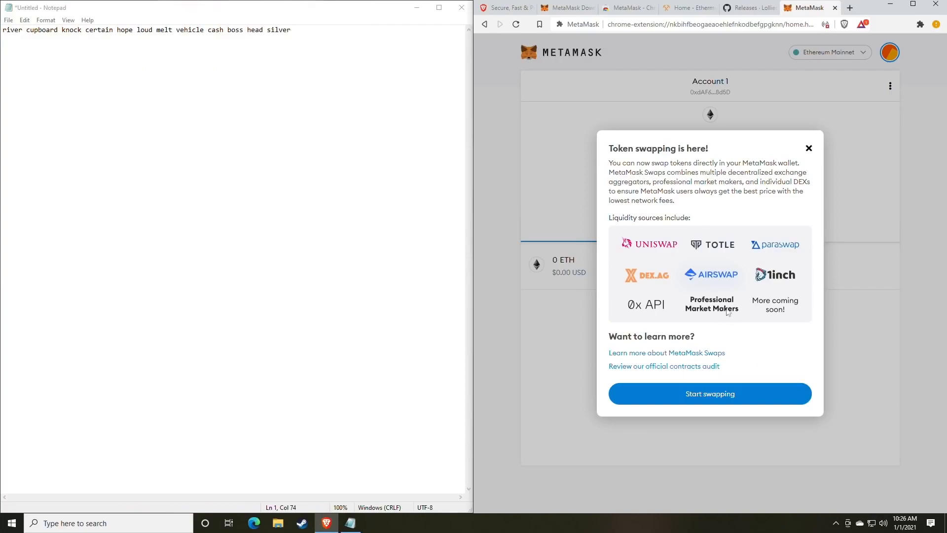
Step: Dismiss the swap announcement and paste Account 1's address onto Notepad line 3
{"action": "left_click", "coordinate": [809, 148]}
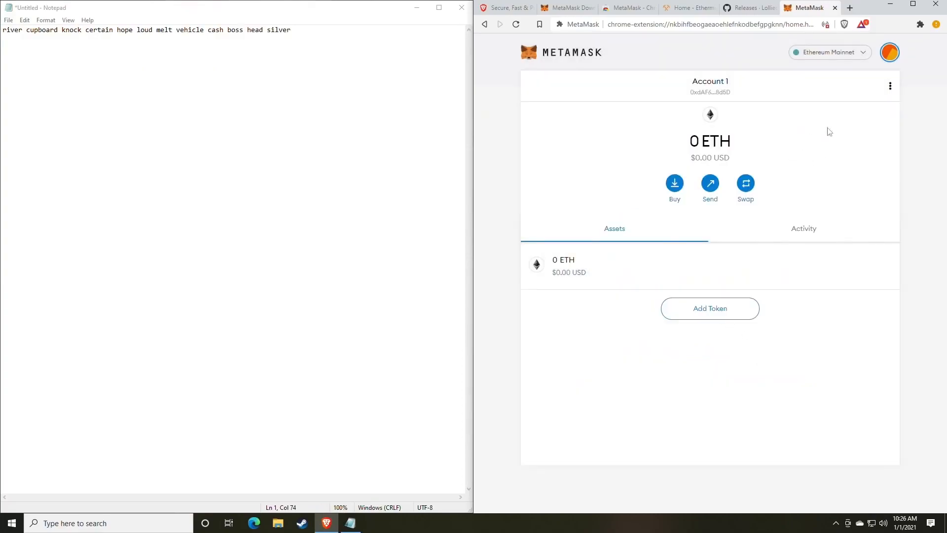
{"action": "left_click", "coordinate": [888, 55]}
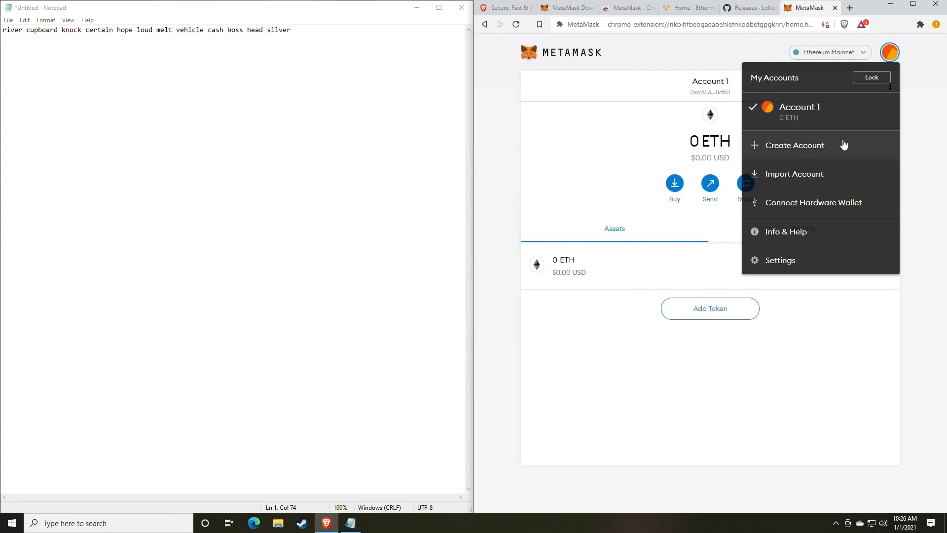
{"action": "left_click", "coordinate": [613, 152]}
{"action": "left_click", "coordinate": [717, 94]}
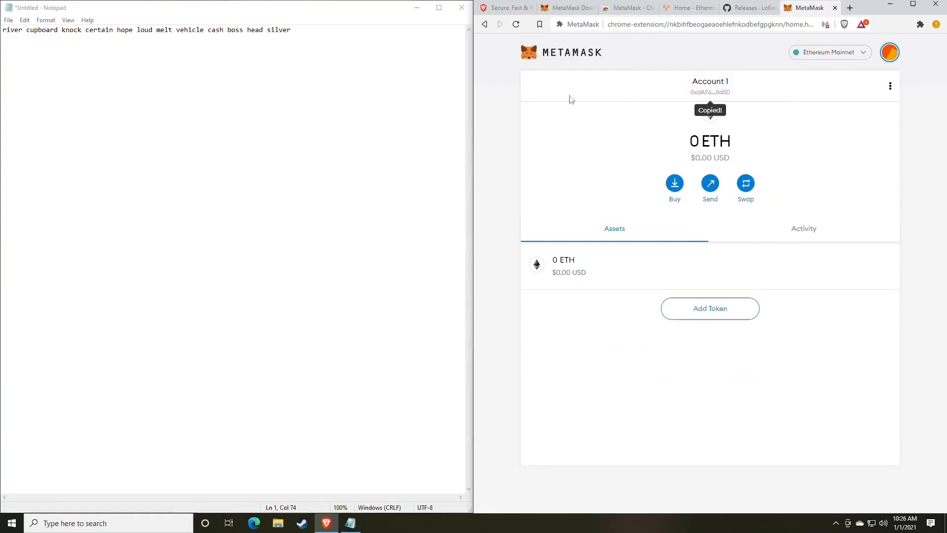
{"action": "left_click", "coordinate": [315, 38]}
{"action": "type", "text": "0xdAF673AFf4315BfabB8BD7Dc352c28432D7a8d5D"}
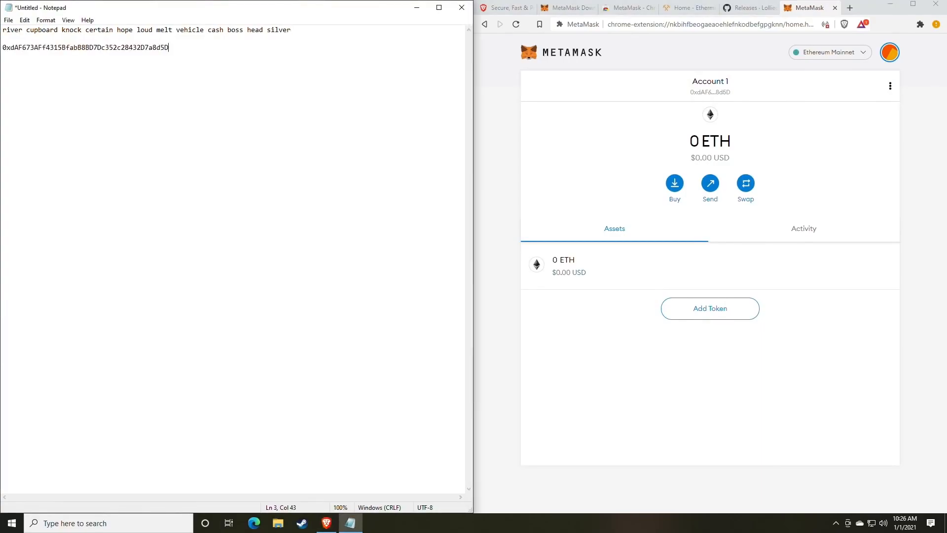
Step: Highlight and check the pasted wallet address line in Notepad
{"action": "left_click_drag", "start_coordinate": [292, 31], "coordinate": [2, 30]}
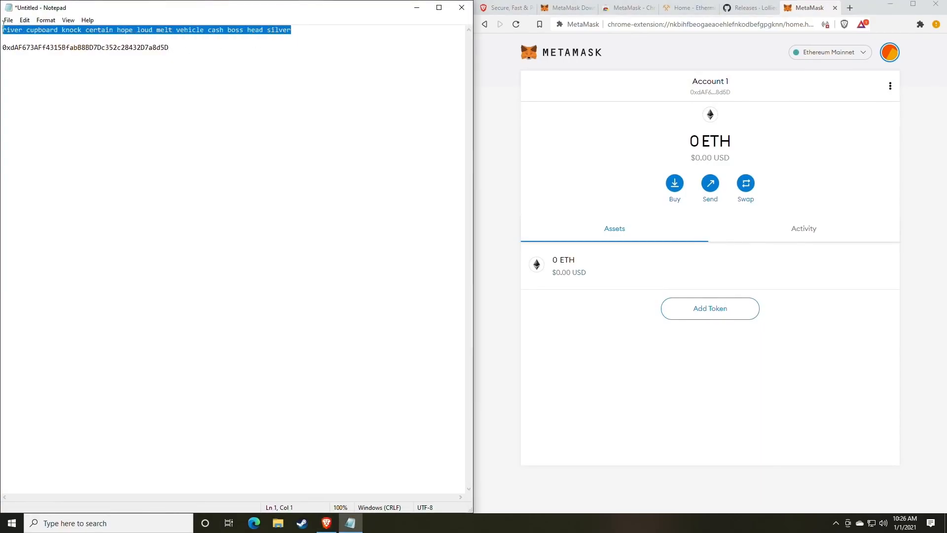
{"action": "left_click_drag", "start_coordinate": [186, 46], "coordinate": [3, 46]}
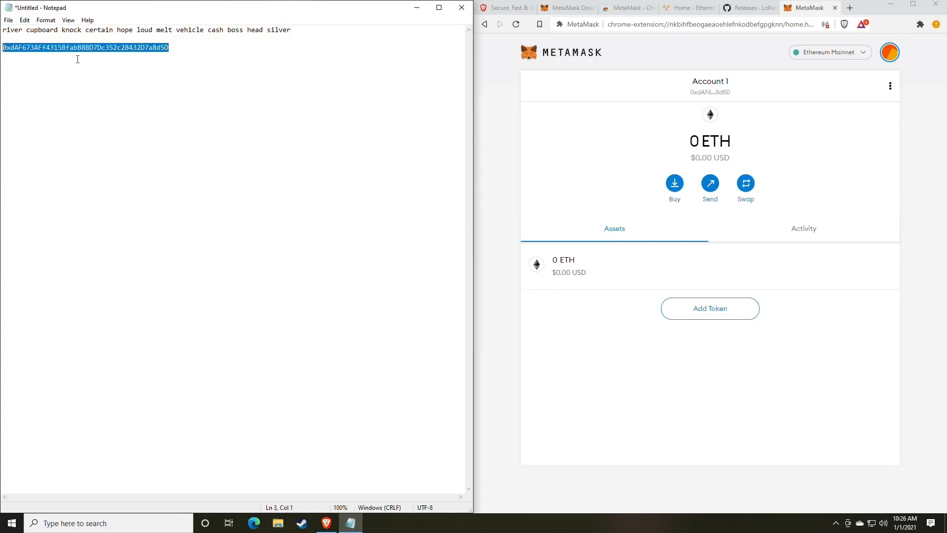
{"action": "left_click", "coordinate": [91, 50]}
{"action": "double_click", "coordinate": [91, 50]}
{"action": "left_click", "coordinate": [205, 93]}
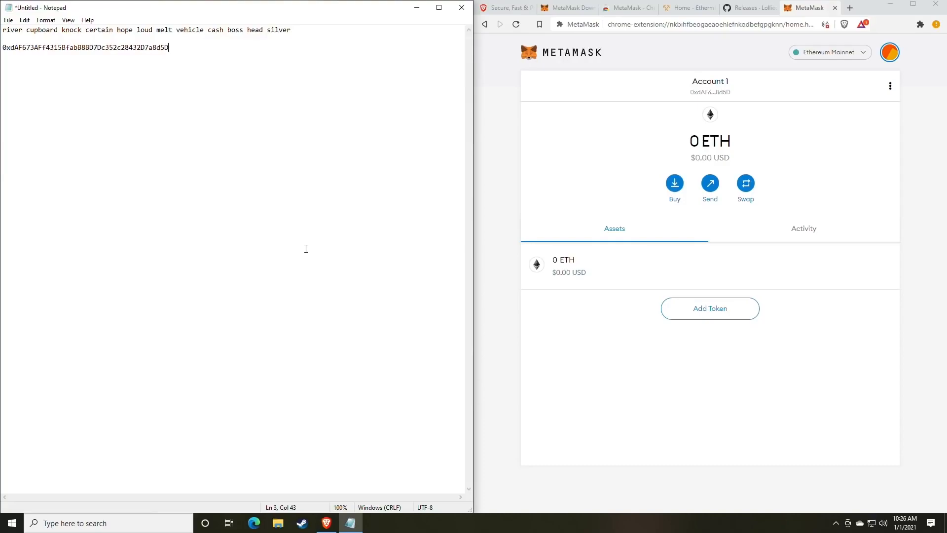
{"action": "left_click_drag", "start_coordinate": [169, 47], "coordinate": [6, 54]}
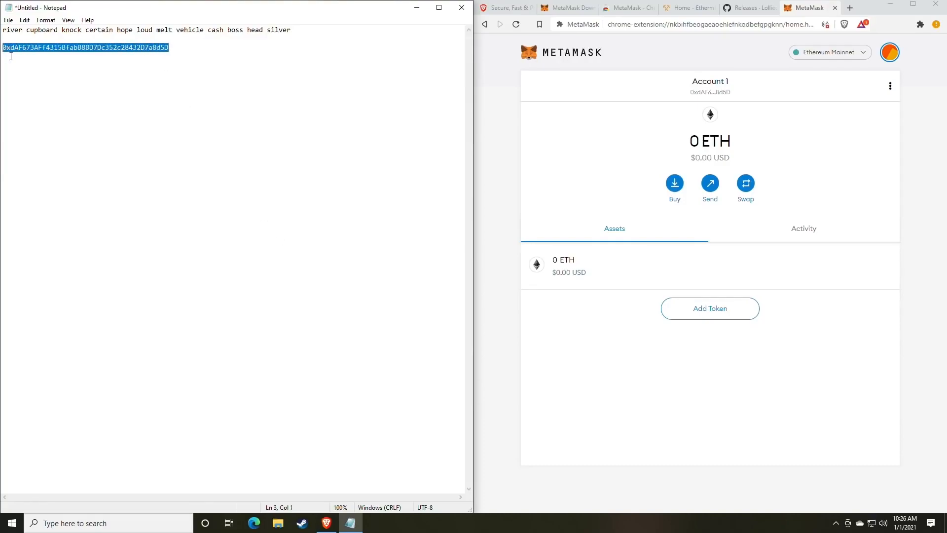
{"action": "left_click", "coordinate": [218, 112]}
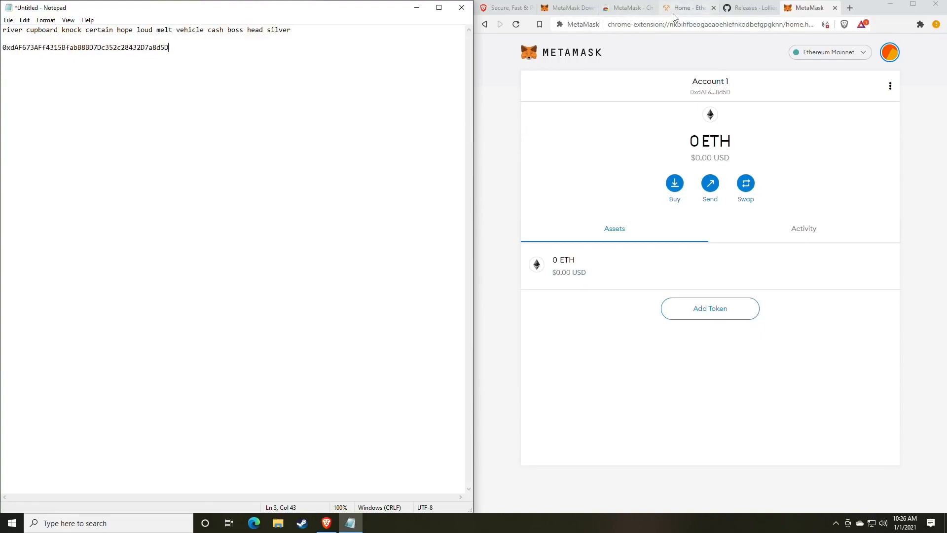
Step: Switch to the lolMiner GitHub releases tab and scroll through the 1.17 notes to its four assets
{"action": "left_click", "coordinate": [743, 8]}
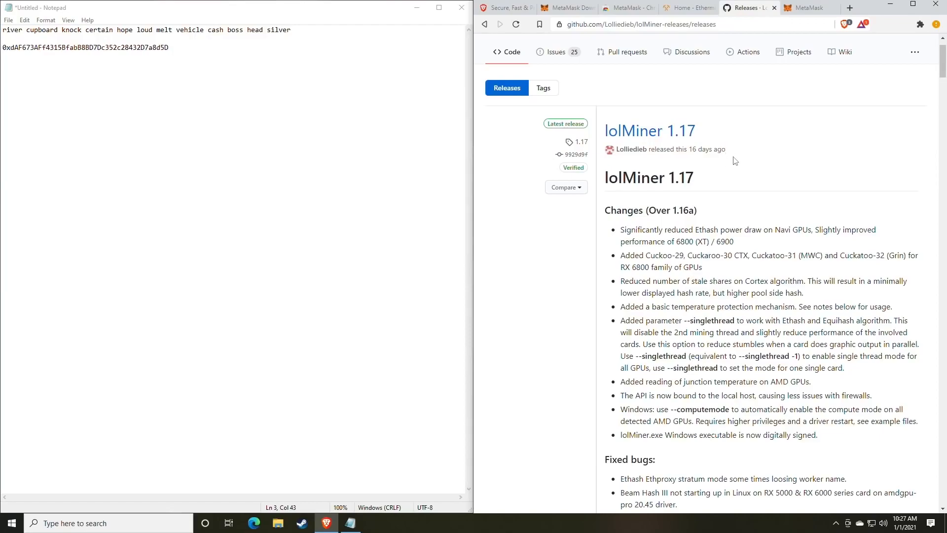
{"action": "scroll", "coordinate": [705, 185], "scroll_direction": "down", "scroll_amount": 1}
{"action": "scroll", "coordinate": [706, 184], "scroll_direction": "up", "scroll_amount": 1}
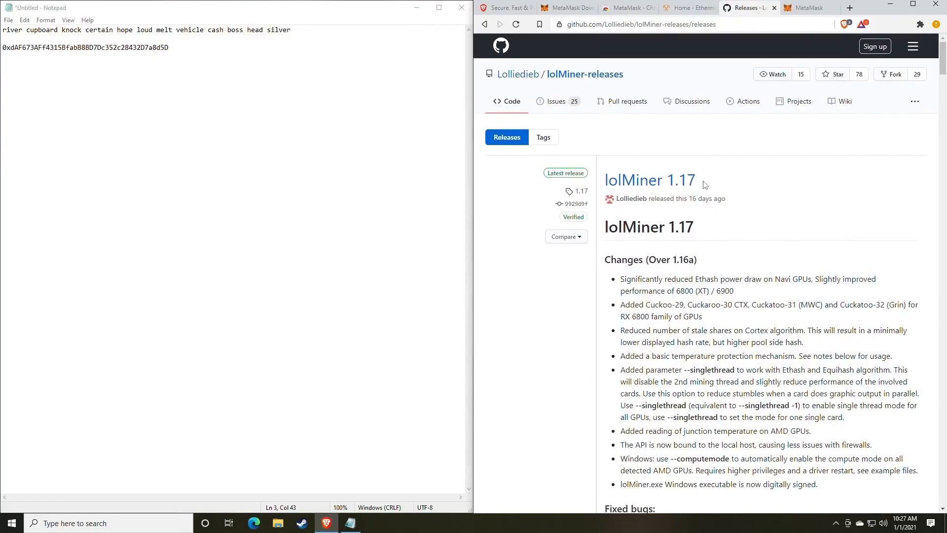
{"action": "scroll", "coordinate": [705, 185], "scroll_direction": "down", "scroll_amount": 14}
{"action": "scroll", "coordinate": [705, 185], "scroll_direction": "up", "scroll_amount": 12}
{"action": "scroll", "coordinate": [705, 184], "scroll_direction": "up", "scroll_amount": 2}
{"action": "scroll", "coordinate": [731, 250], "scroll_direction": "down", "scroll_amount": 8}
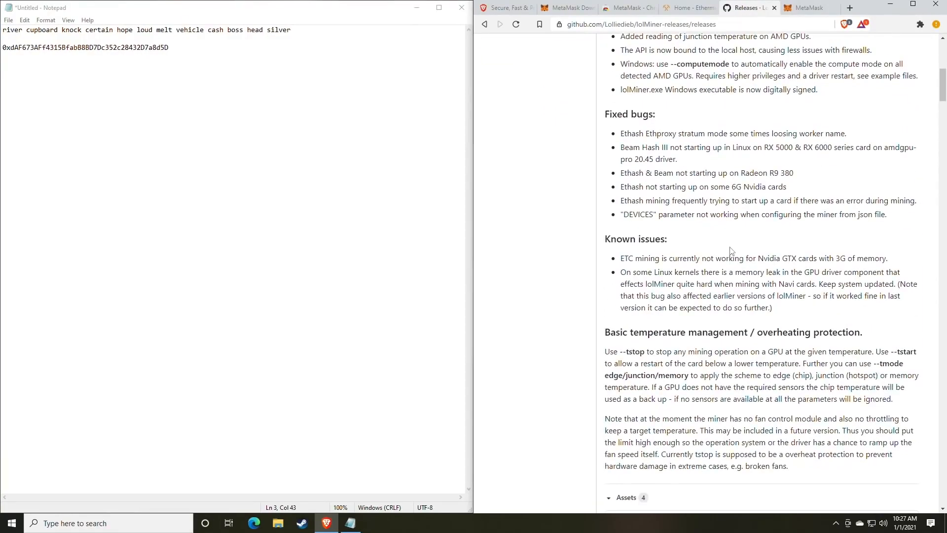
{"action": "scroll", "coordinate": [730, 251], "scroll_direction": "down", "scroll_amount": 4}
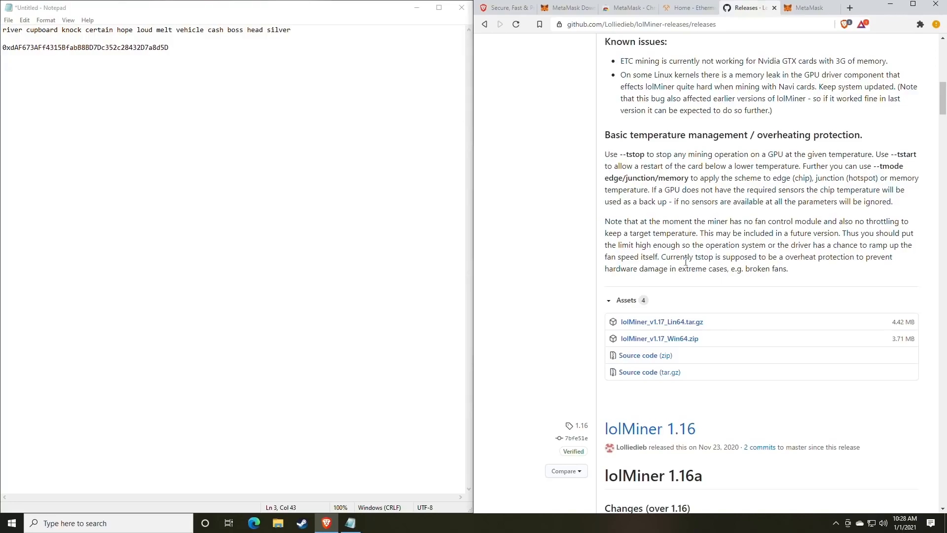
{"action": "scroll", "coordinate": [686, 265], "scroll_direction": "up", "scroll_amount": 12}
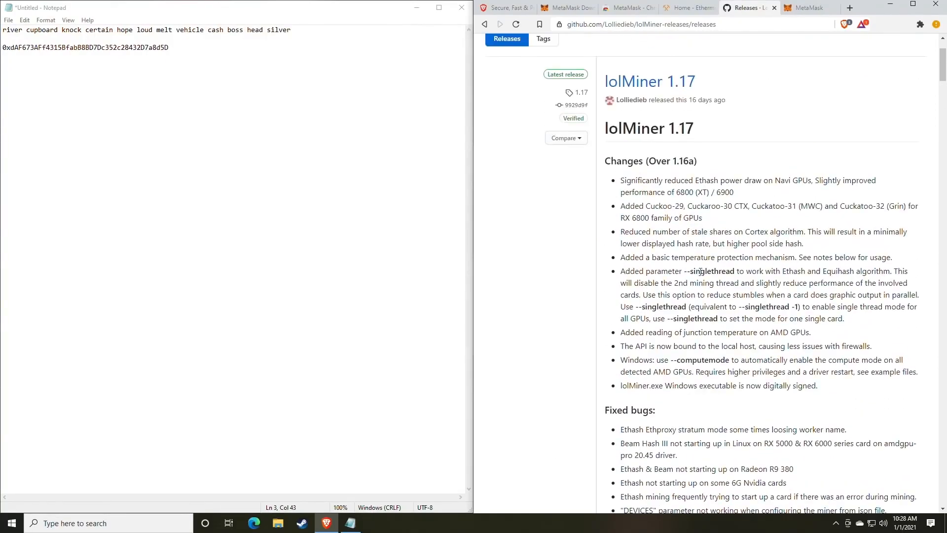
{"action": "scroll", "coordinate": [697, 269], "scroll_direction": "up", "scroll_amount": 2}
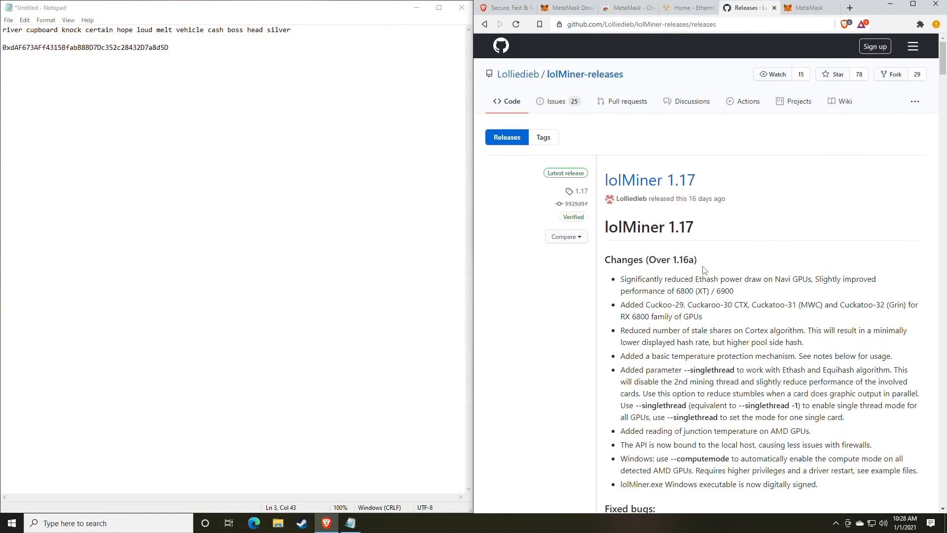
{"action": "scroll", "coordinate": [705, 272], "scroll_direction": "down", "scroll_amount": 9}
{"action": "scroll", "coordinate": [725, 279], "scroll_direction": "down", "scroll_amount": 3}
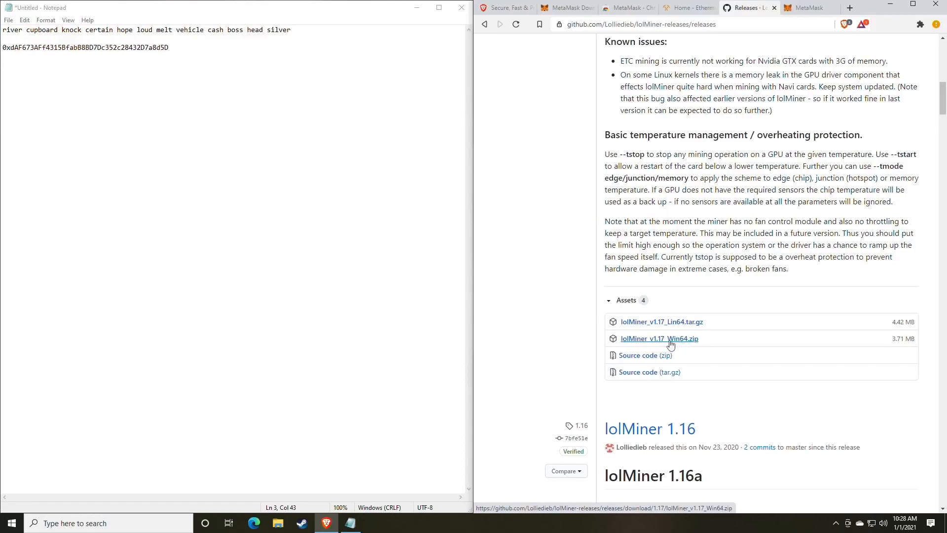
Step: Download lolMiner_v1.17_Win64.zip from GitHub and show it in its Downloads folder
{"action": "left_click", "coordinate": [669, 342]}
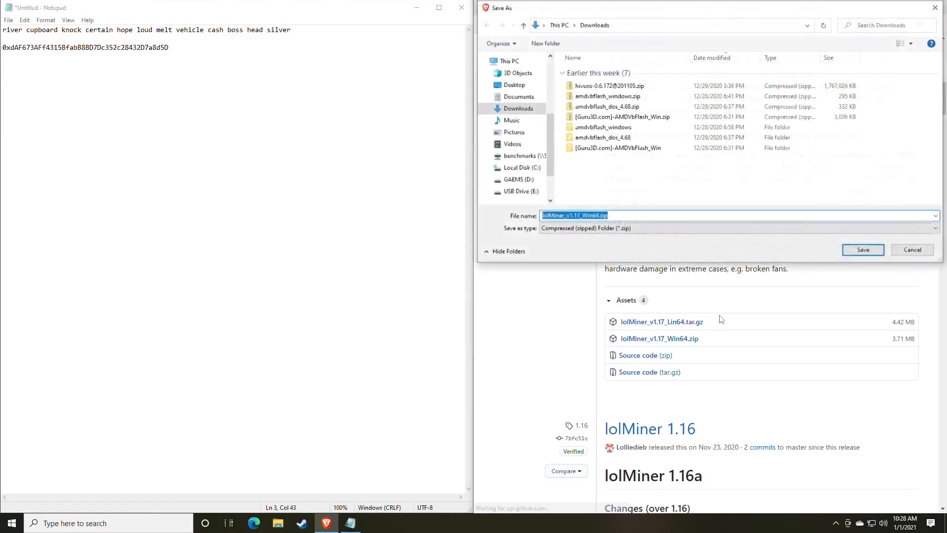
{"action": "key", "text": "Return"}
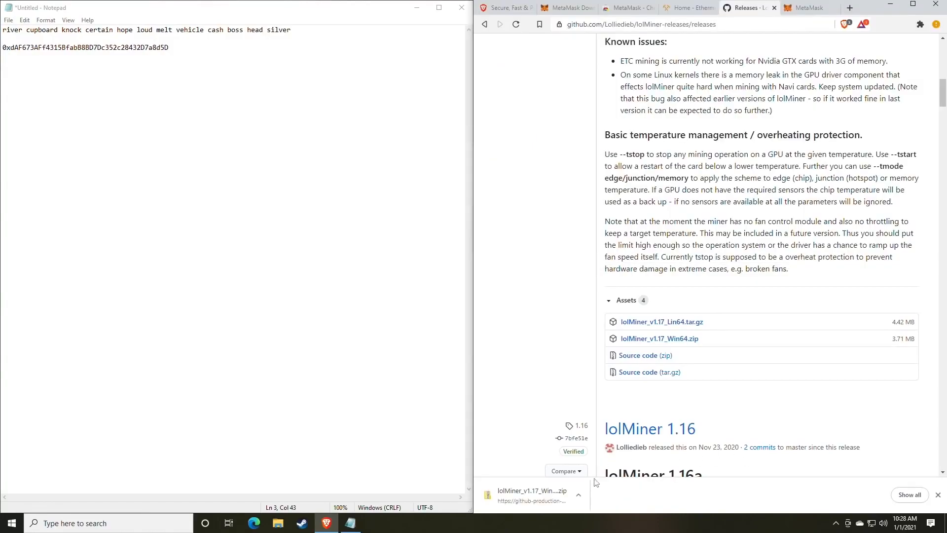
{"action": "left_click", "coordinate": [579, 494]}
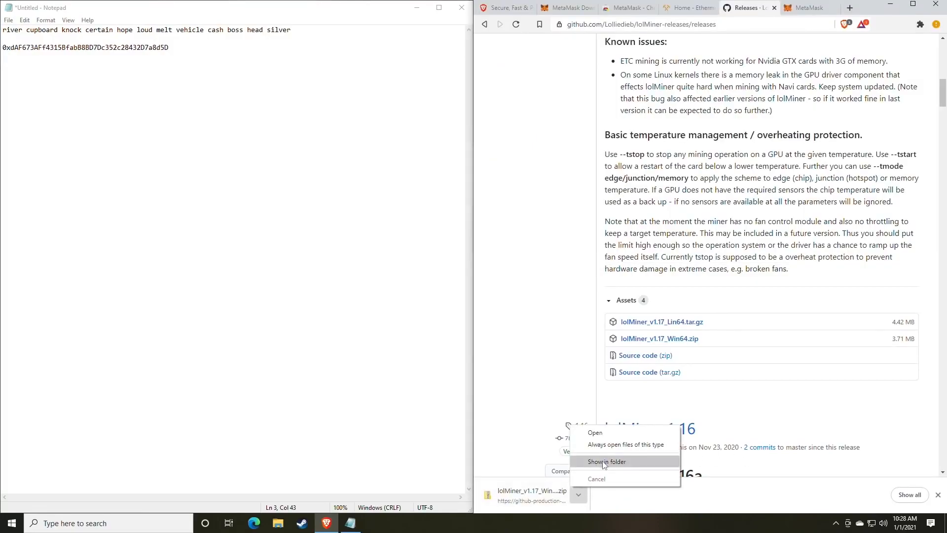
{"action": "left_click", "coordinate": [607, 461]}
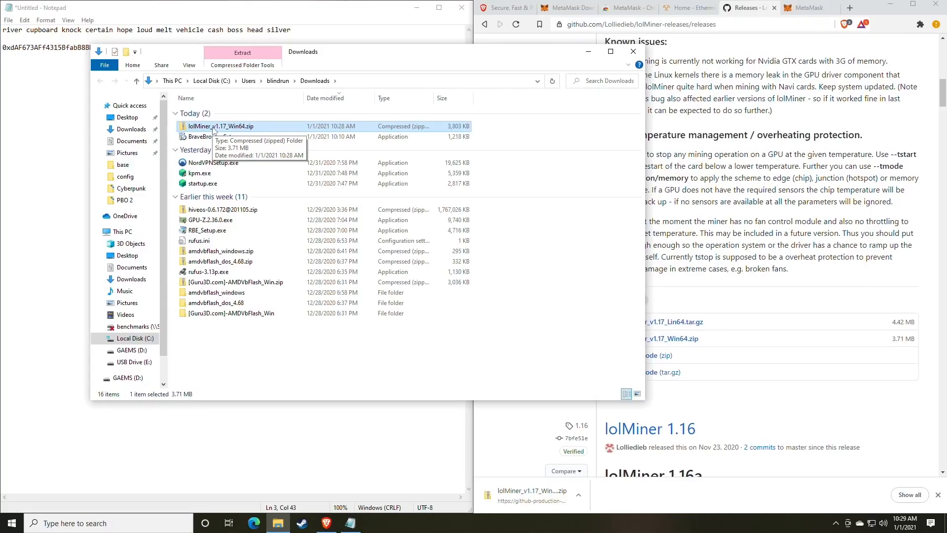
Step: Look in the Miners folder on the GAEMS (D:) drive, then return to Downloads
{"action": "left_click", "coordinate": [132, 349]}
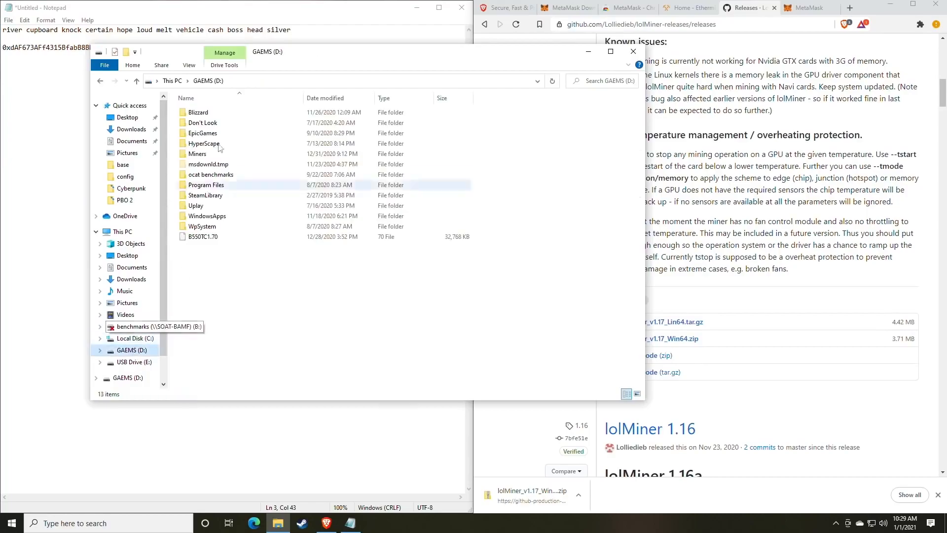
{"action": "double_click", "coordinate": [197, 154]}
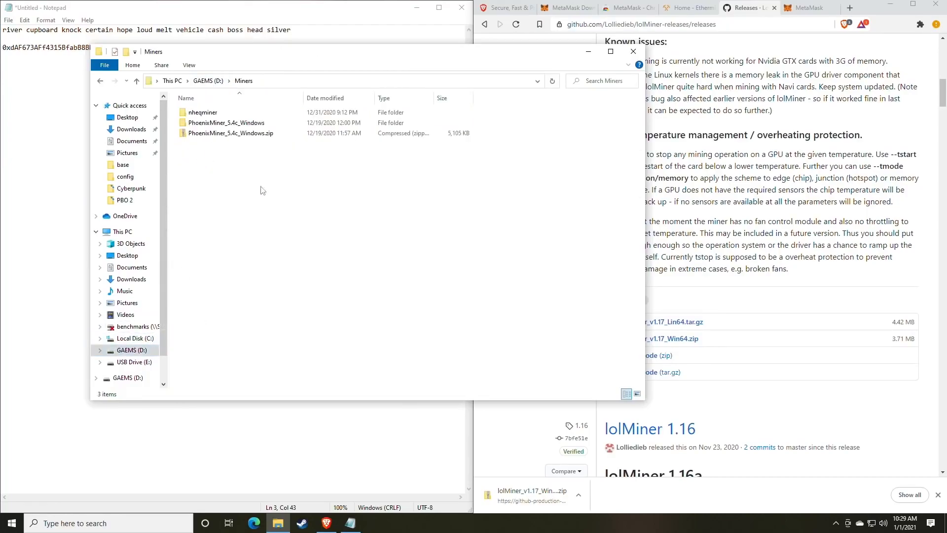
{"action": "left_click", "coordinate": [101, 81]}
{"action": "left_click", "coordinate": [101, 81]}
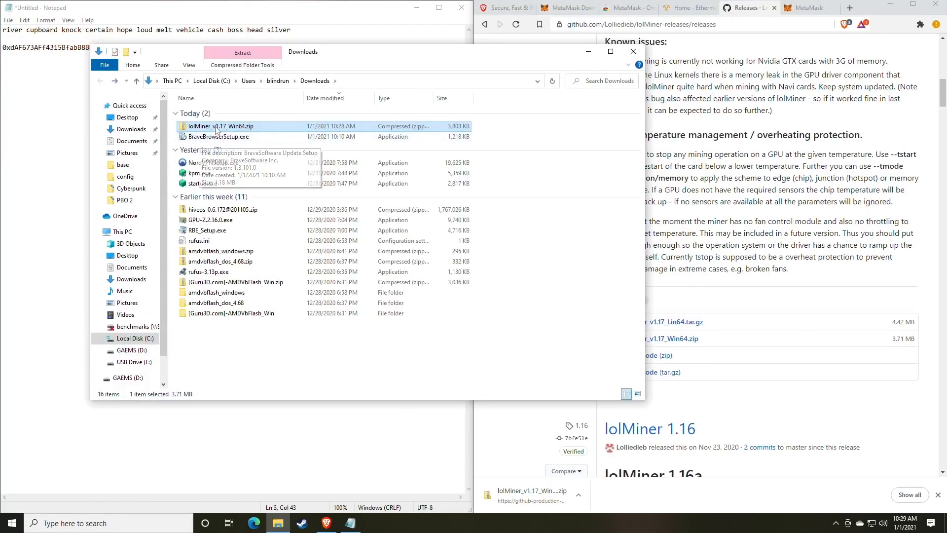
Step: Extract all of lolMiner_v1.17_Win64.zip into Downloads and open its 1.17 folder
{"action": "right_click", "coordinate": [217, 127]}
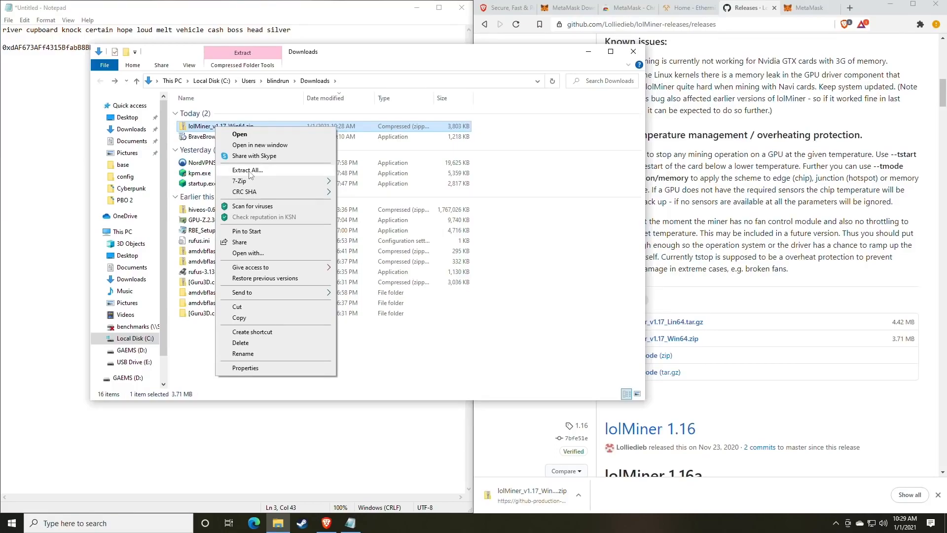
{"action": "mouse_move", "coordinate": [243, 184]}
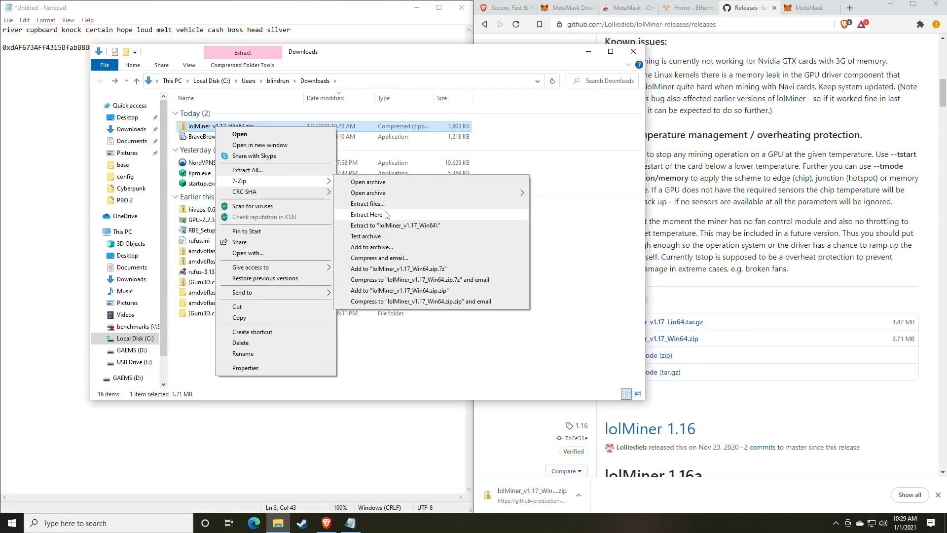
{"action": "left_click", "coordinate": [261, 171]}
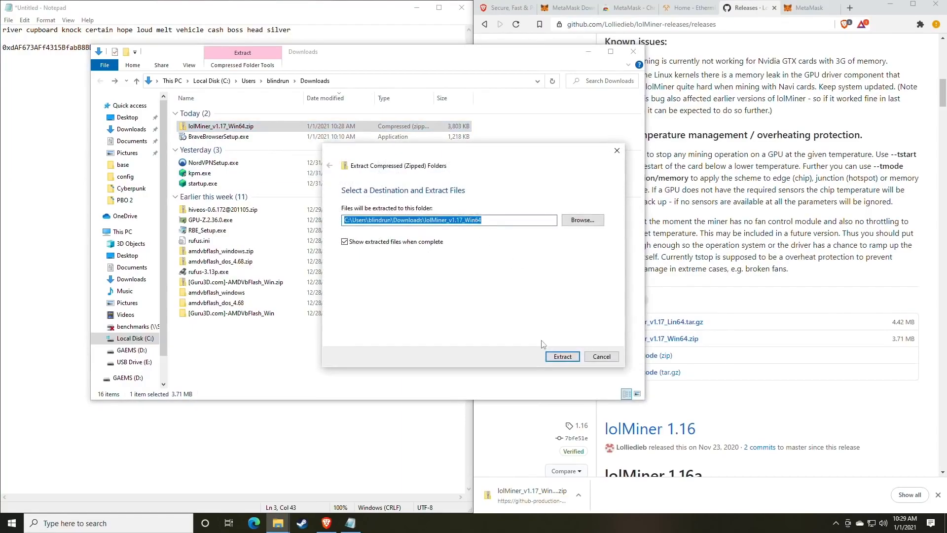
{"action": "left_click", "coordinate": [562, 357]}
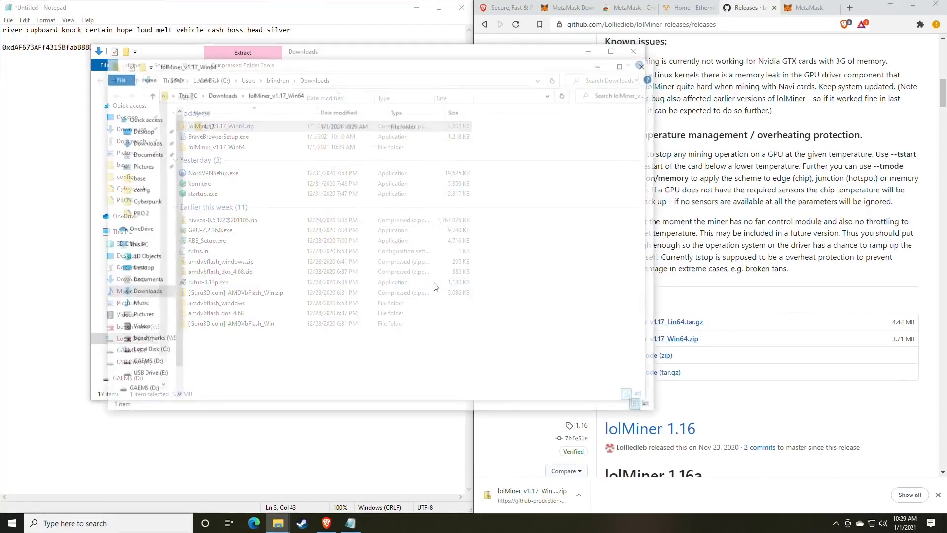
{"action": "left_click_drag", "start_coordinate": [408, 75], "coordinate": [413, 76]}
{"action": "double_click", "coordinate": [322, 133]}
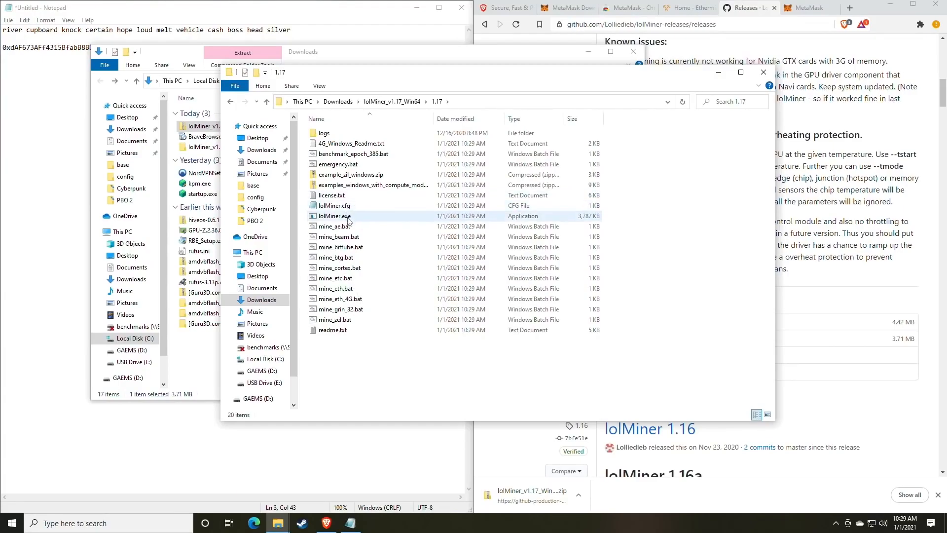
{"action": "left_click", "coordinate": [183, 523]}
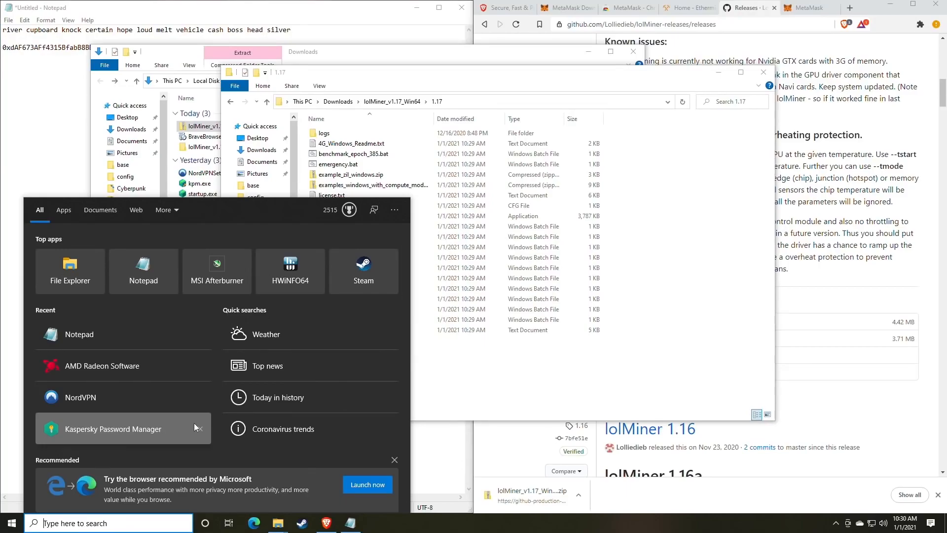
{"action": "type", "text": "file"}
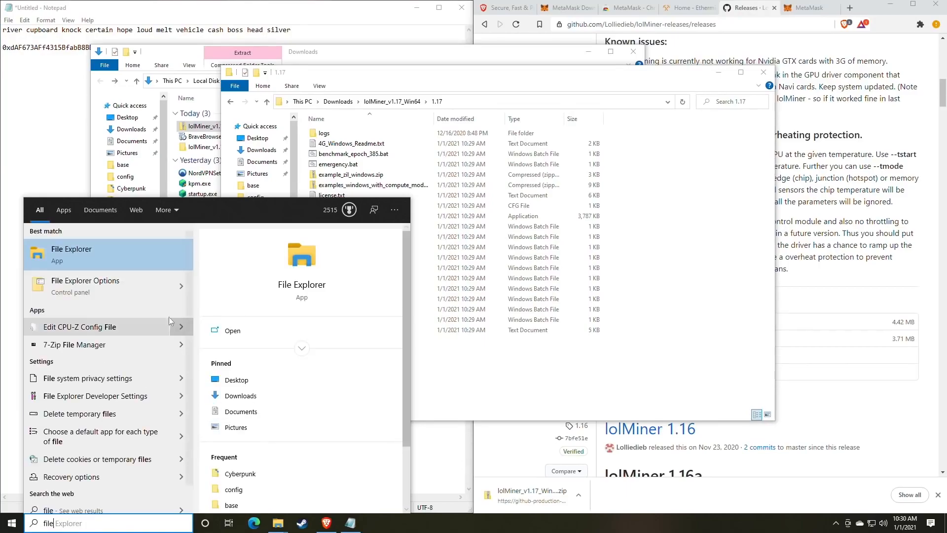
{"action": "left_click", "coordinate": [117, 291]}
{"action": "left_click_drag", "start_coordinate": [178, 98], "coordinate": [450, 96]}
{"action": "left_click", "coordinate": [413, 112]}
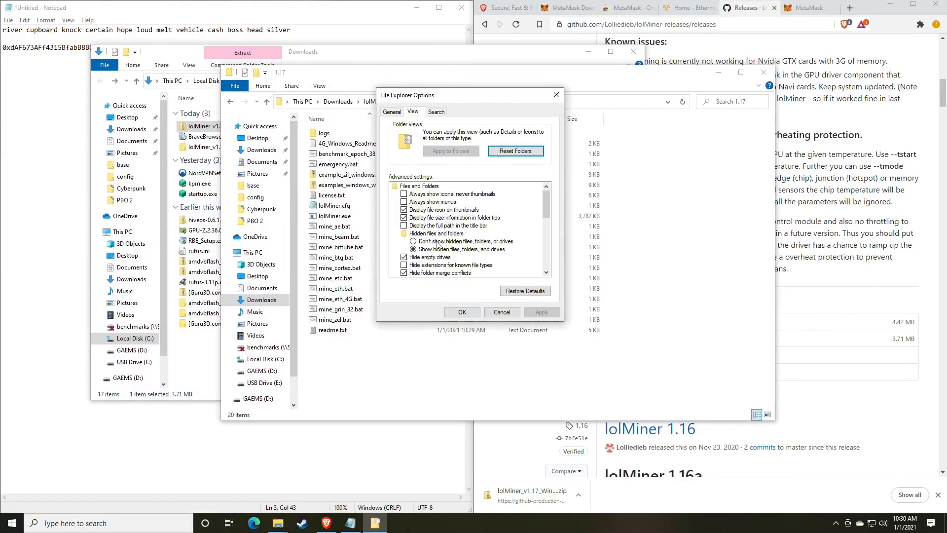
{"action": "scroll", "coordinate": [436, 243], "scroll_direction": "down", "scroll_amount": 1}
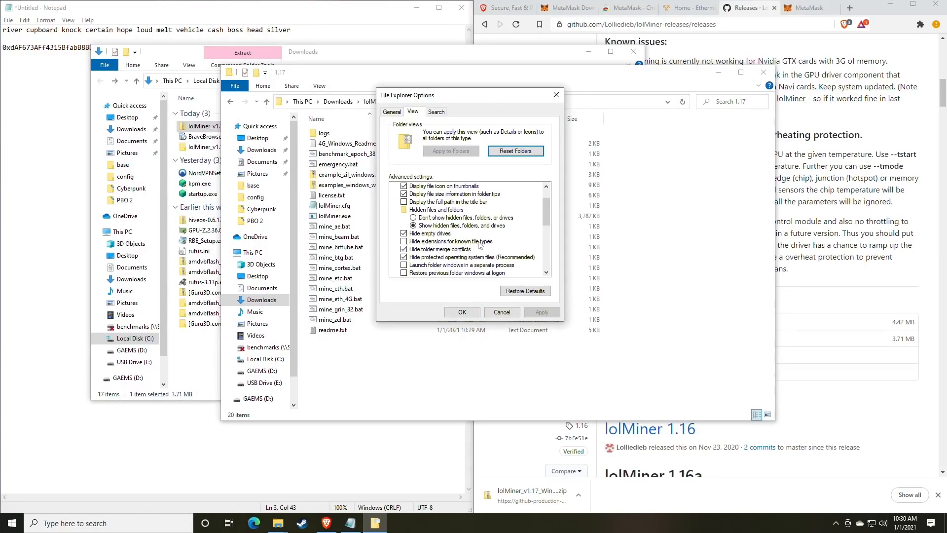
{"action": "left_click", "coordinate": [405, 241]}
{"action": "left_click", "coordinate": [541, 311]}
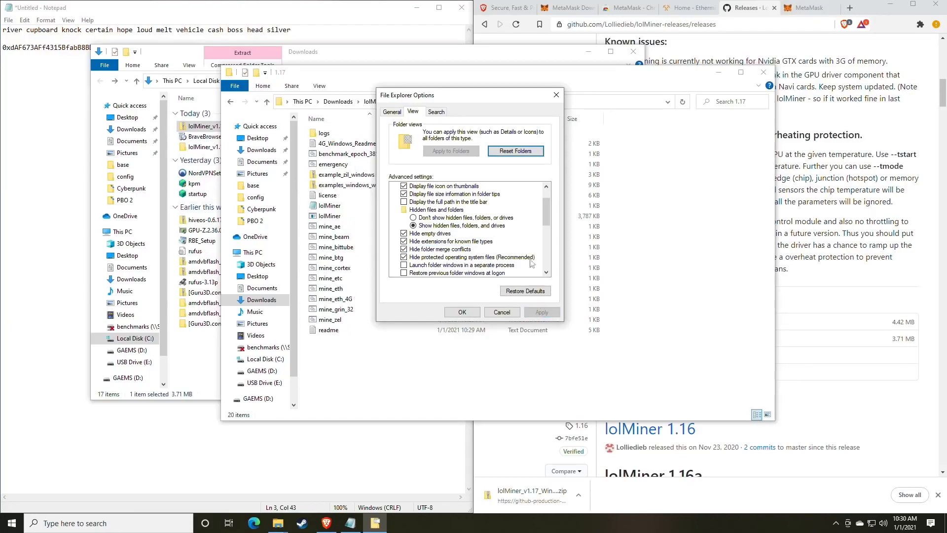
{"action": "left_click_drag", "start_coordinate": [444, 95], "coordinate": [627, 101]}
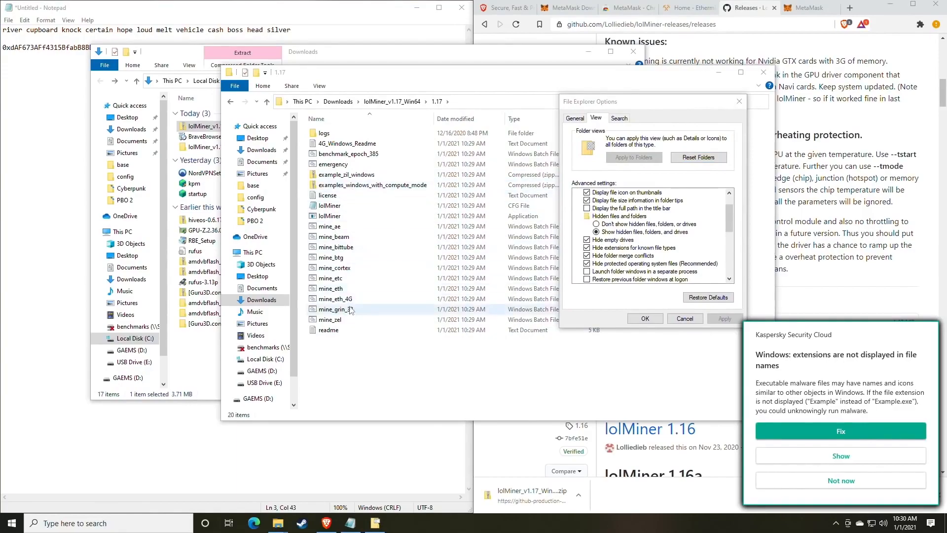
{"action": "left_click", "coordinate": [846, 486]}
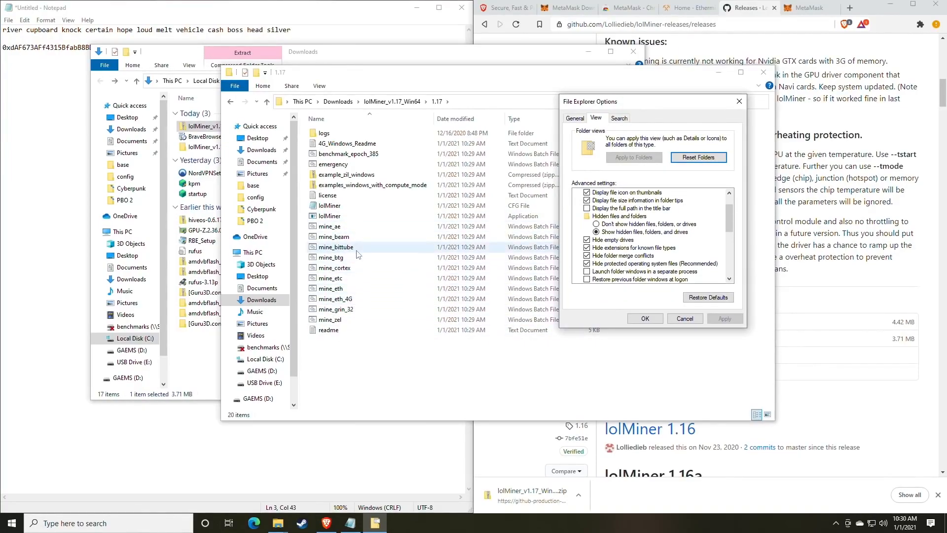
{"action": "left_click", "coordinate": [587, 248]}
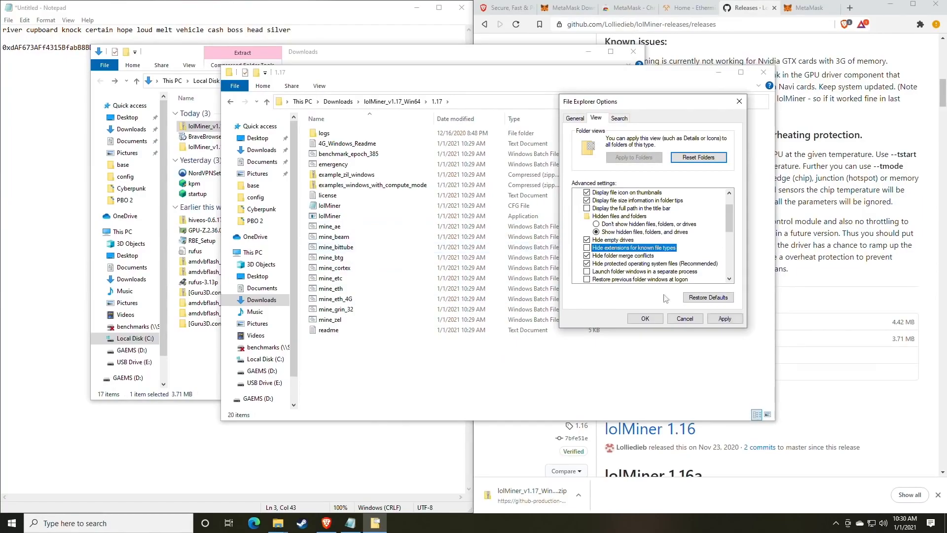
{"action": "left_click", "coordinate": [725, 319]}
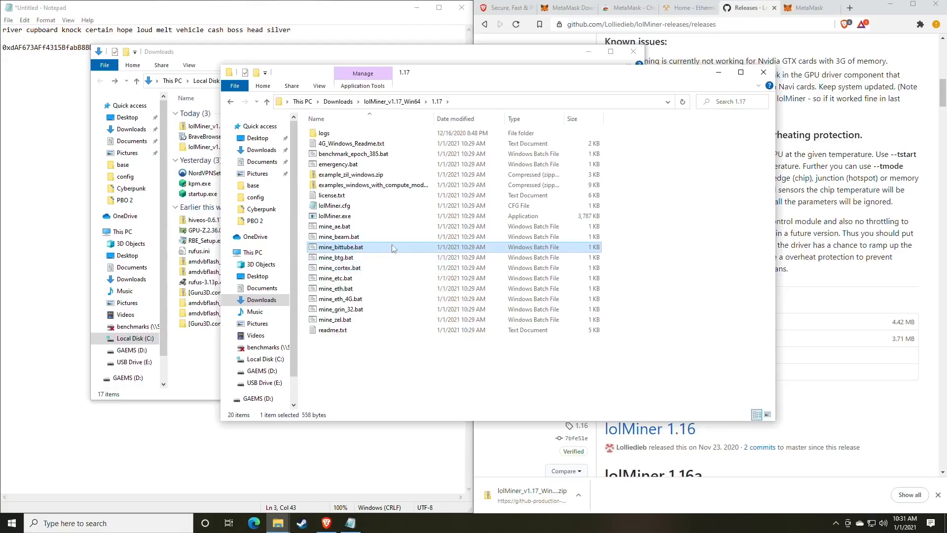
Step: Move the 1.17 folder aside and bring up the Ethermine page and wallet-address notes
{"action": "left_click_drag", "start_coordinate": [462, 80], "coordinate": [468, 108]}
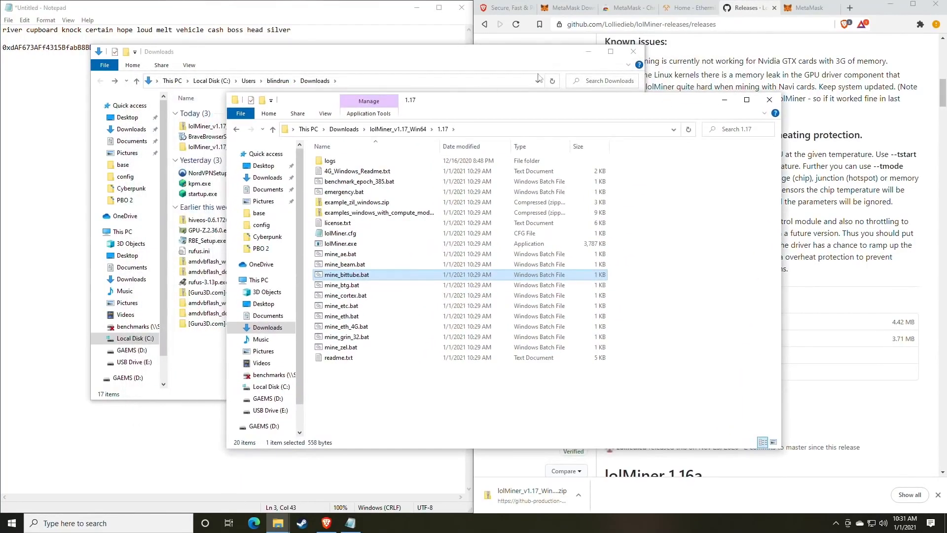
{"action": "left_click", "coordinate": [688, 9]}
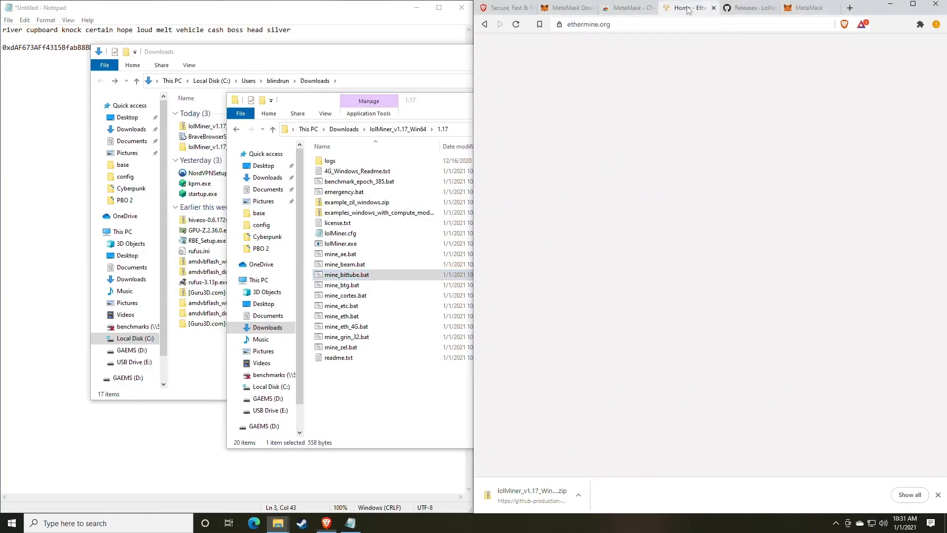
{"action": "left_click", "coordinate": [326, 14]}
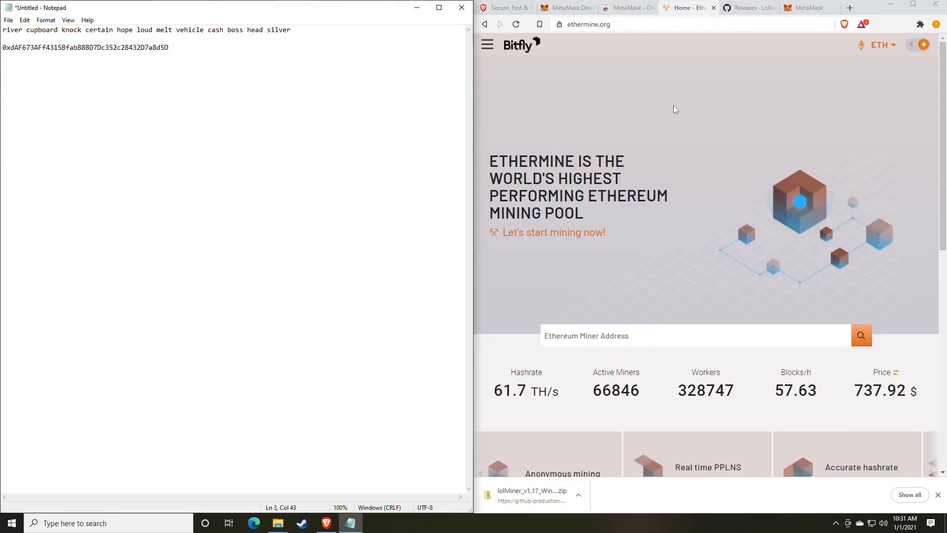
{"action": "scroll", "coordinate": [650, 221], "scroll_direction": "down", "scroll_amount": 1}
{"action": "scroll", "coordinate": [649, 217], "scroll_direction": "up", "scroll_amount": 1}
Step: Open Ethermine's site navigation and go to the Start Mining connection guide
{"action": "left_click", "coordinate": [488, 45]}
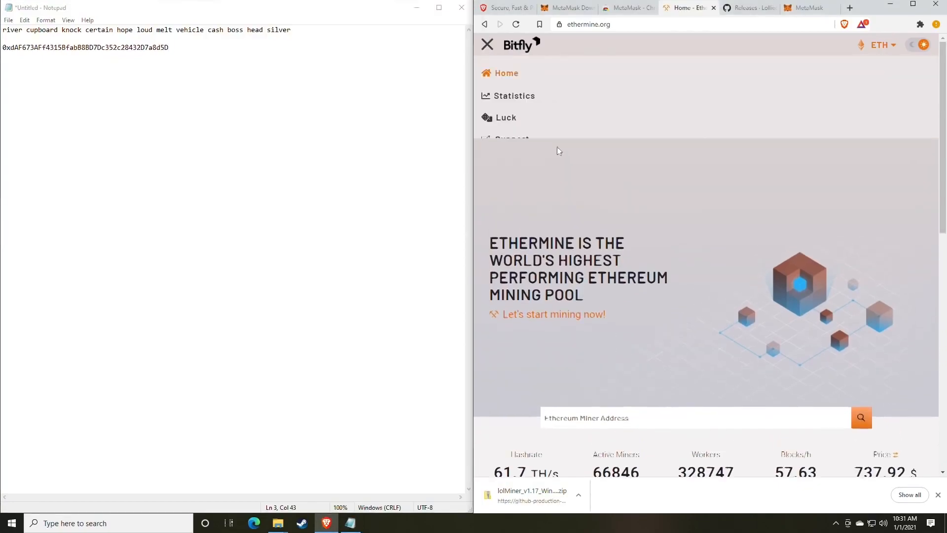
{"action": "left_click", "coordinate": [488, 45]}
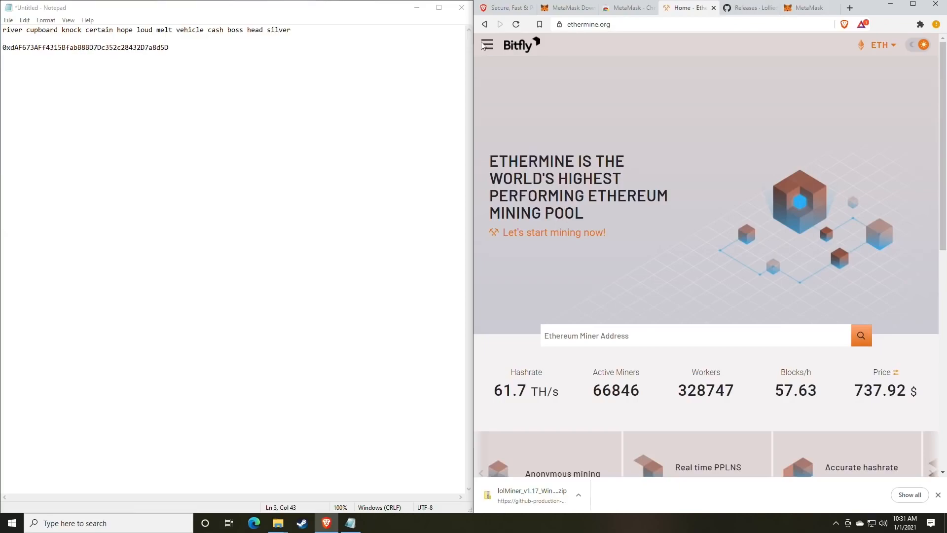
{"action": "left_click", "coordinate": [489, 48]}
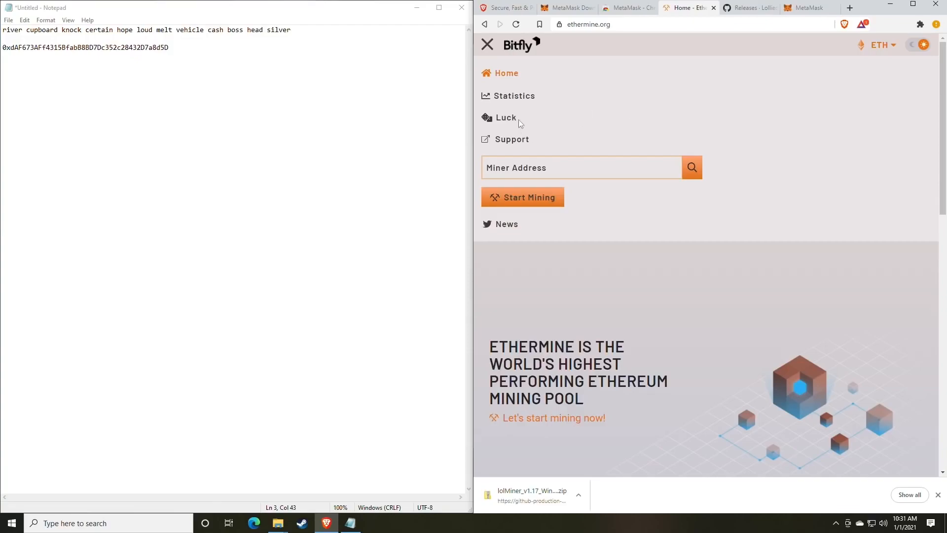
{"action": "left_click", "coordinate": [487, 47]}
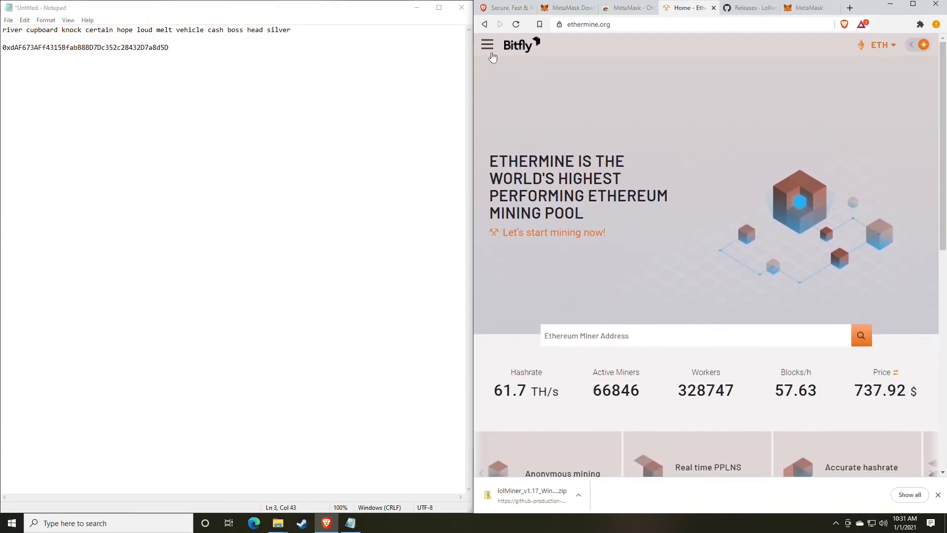
{"action": "left_click", "coordinate": [487, 48]}
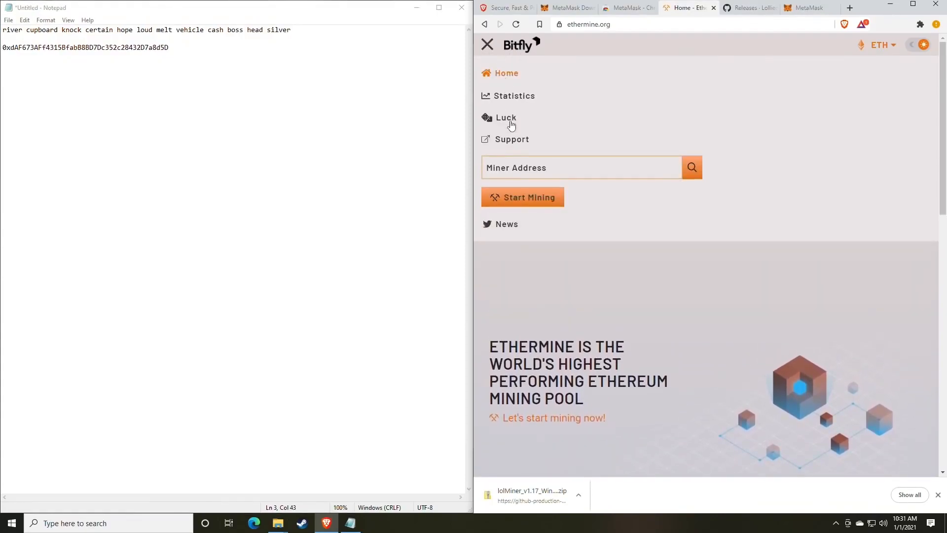
{"action": "left_click", "coordinate": [522, 203]}
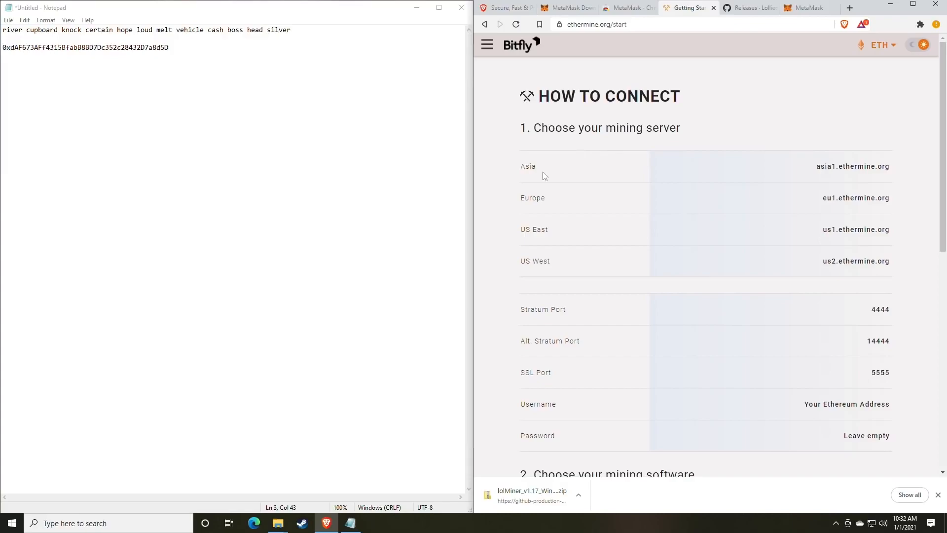
{"action": "double_click", "coordinate": [519, 170]}
{"action": "left_click_drag", "start_coordinate": [532, 235], "coordinate": [596, 243]}
{"action": "left_click_drag", "start_coordinate": [532, 270], "coordinate": [575, 270]}
{"action": "left_click", "coordinate": [579, 270]}
{"action": "scroll", "coordinate": [615, 250], "scroll_direction": "down", "scroll_amount": 3}
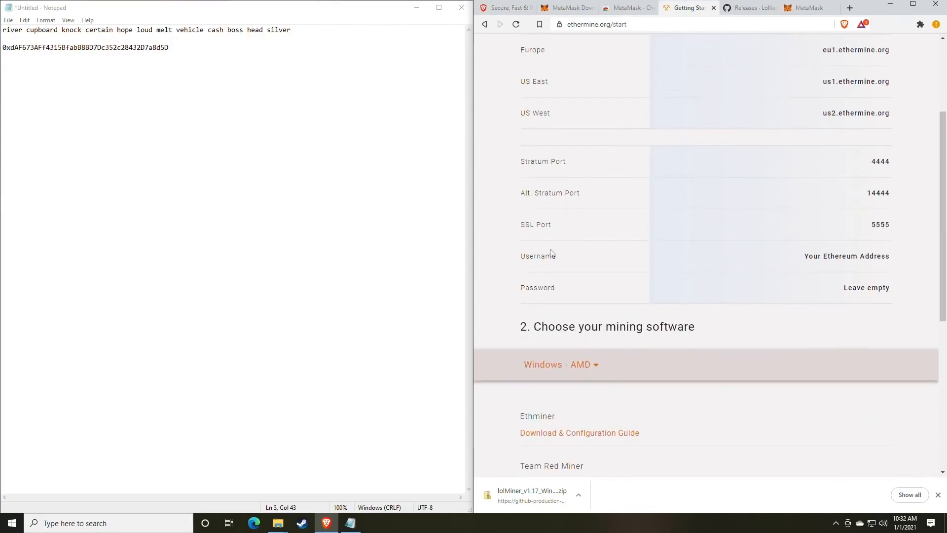
{"action": "left_click_drag", "start_coordinate": [891, 292], "coordinate": [896, 199]}
{"action": "left_click", "coordinate": [742, 207]}
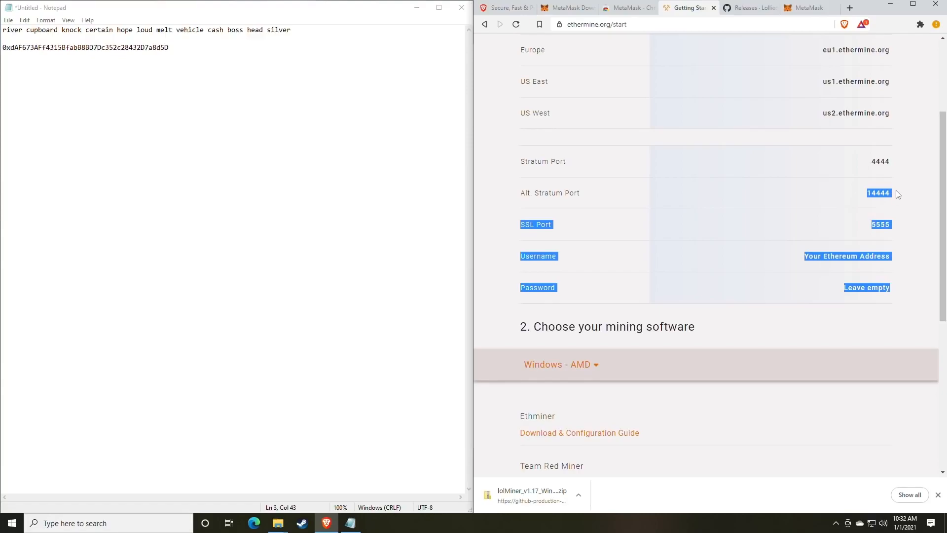
{"action": "left_click_drag", "start_coordinate": [898, 161], "coordinate": [832, 167]}
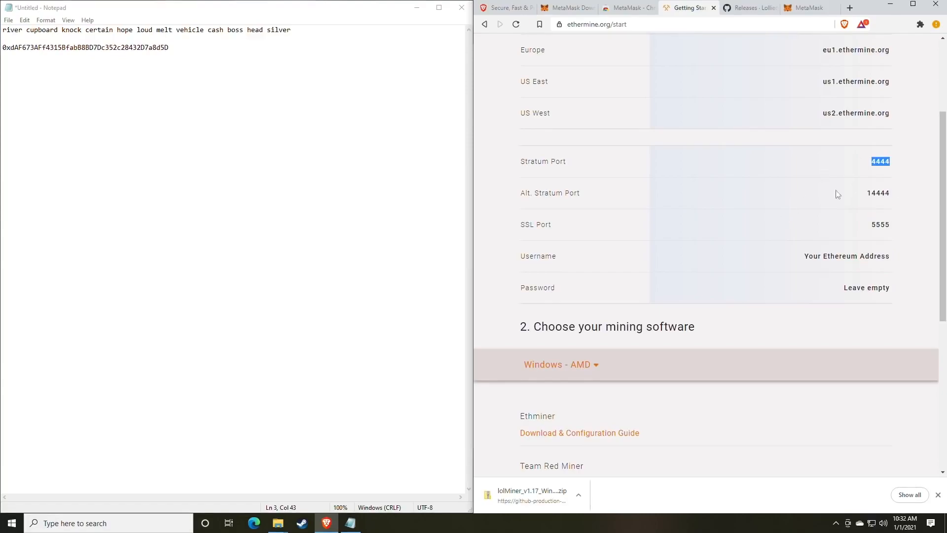
{"action": "left_click", "coordinate": [754, 238]}
{"action": "mouse_move", "coordinate": [279, 523]}
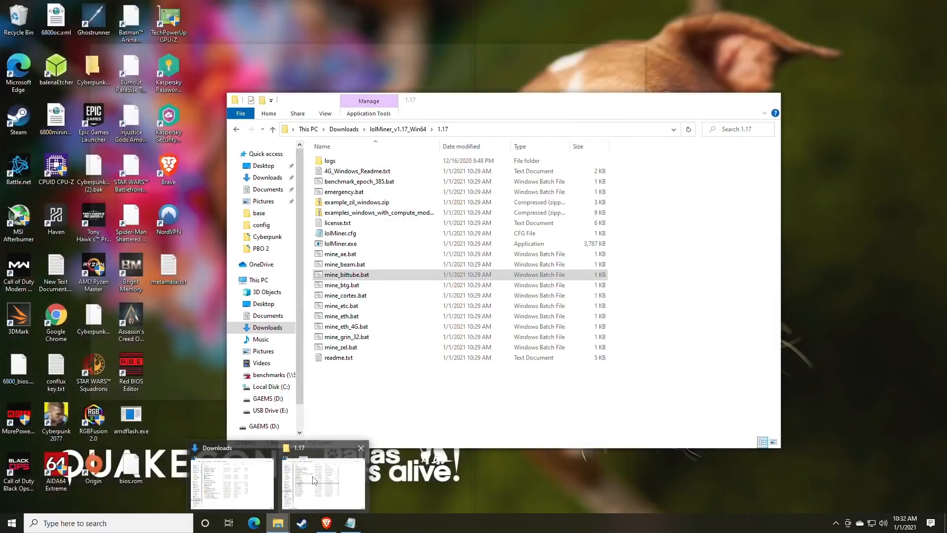
Step: Bring the lolMiner 1.17 folder forward, select mine_eth.bat and open its context menu
{"action": "left_click", "coordinate": [316, 478]}
{"action": "left_click_drag", "start_coordinate": [450, 100], "coordinate": [542, 55]}
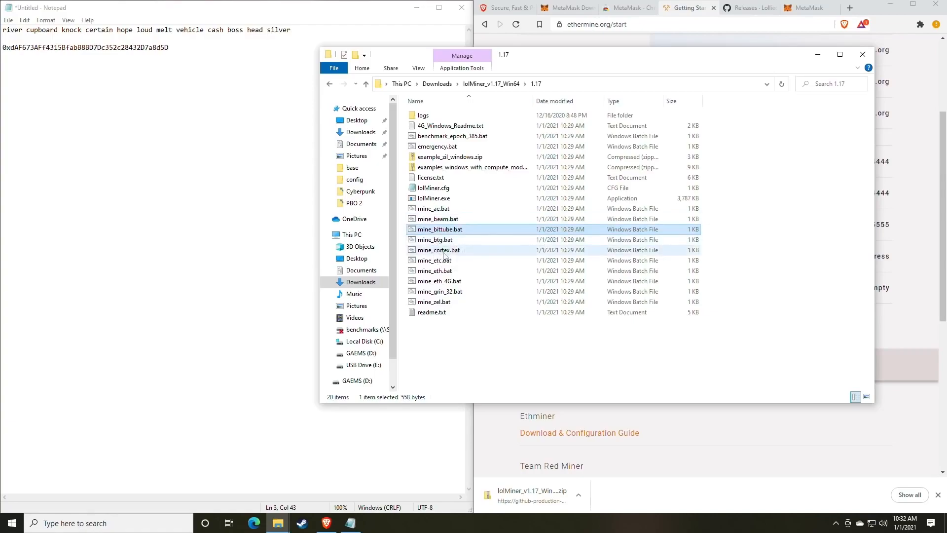
{"action": "left_click", "coordinate": [453, 271]}
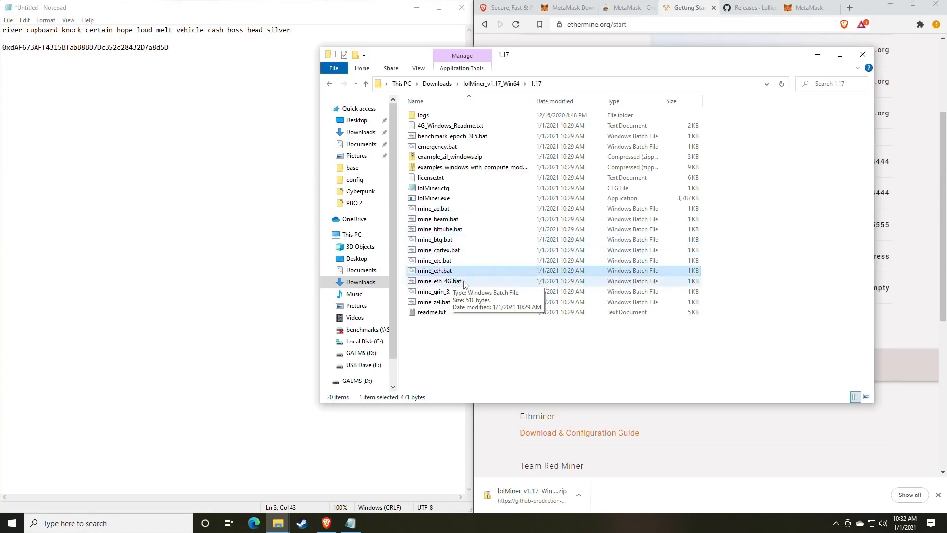
{"action": "left_click", "coordinate": [438, 282]}
{"action": "key", "text": "Up"}
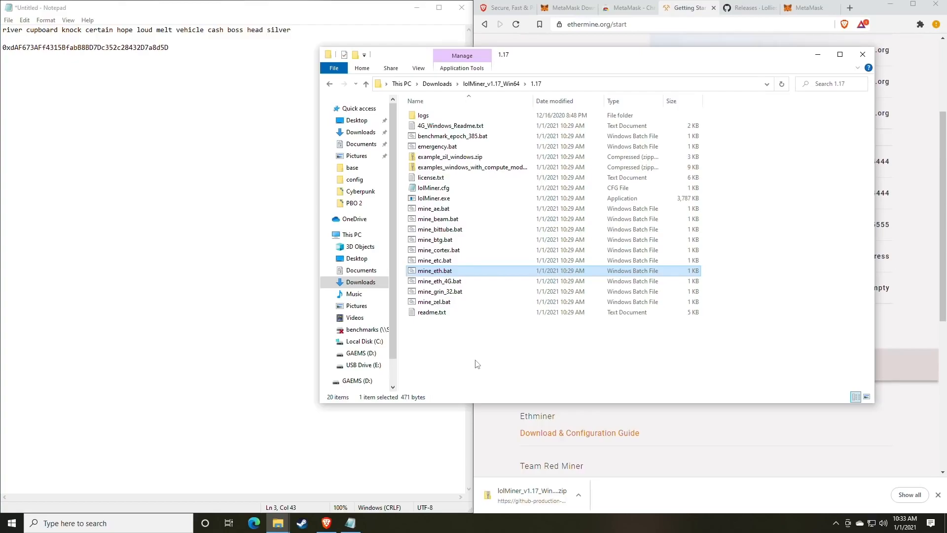
{"action": "right_click", "coordinate": [437, 274]}
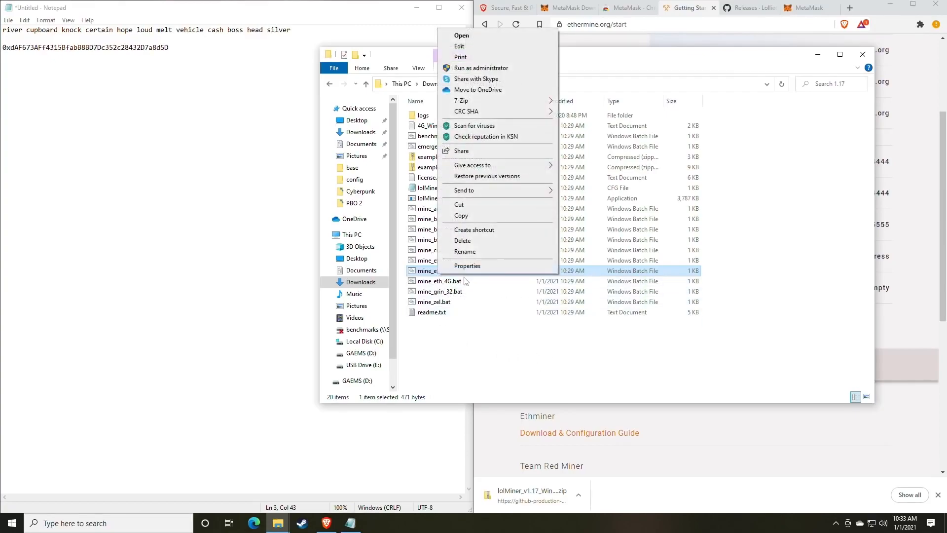
{"action": "left_click", "coordinate": [432, 284]}
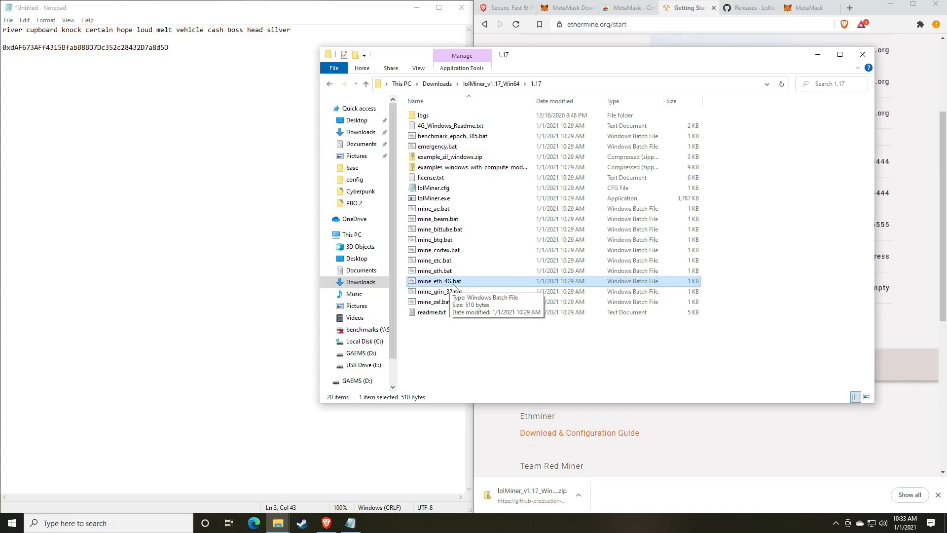
{"action": "key", "text": "Up"}
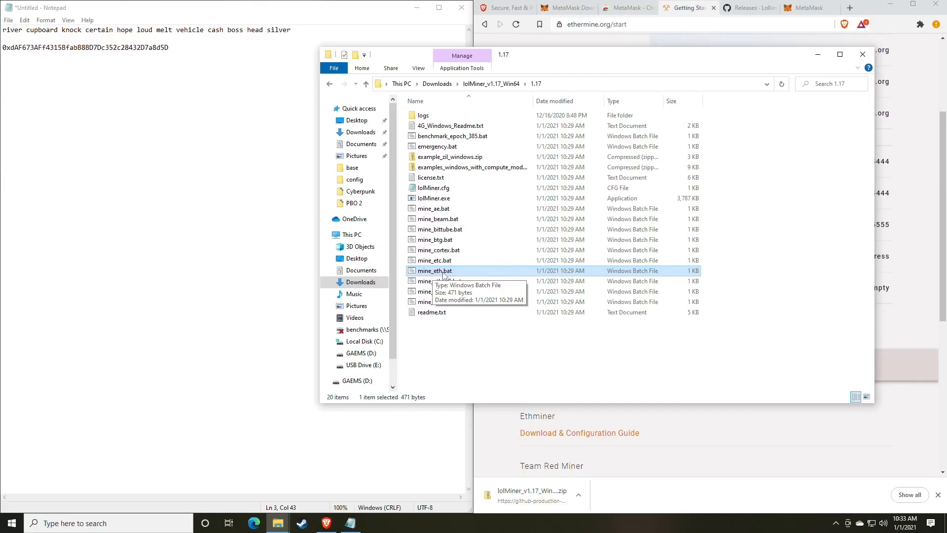
{"action": "right_click", "coordinate": [452, 274]}
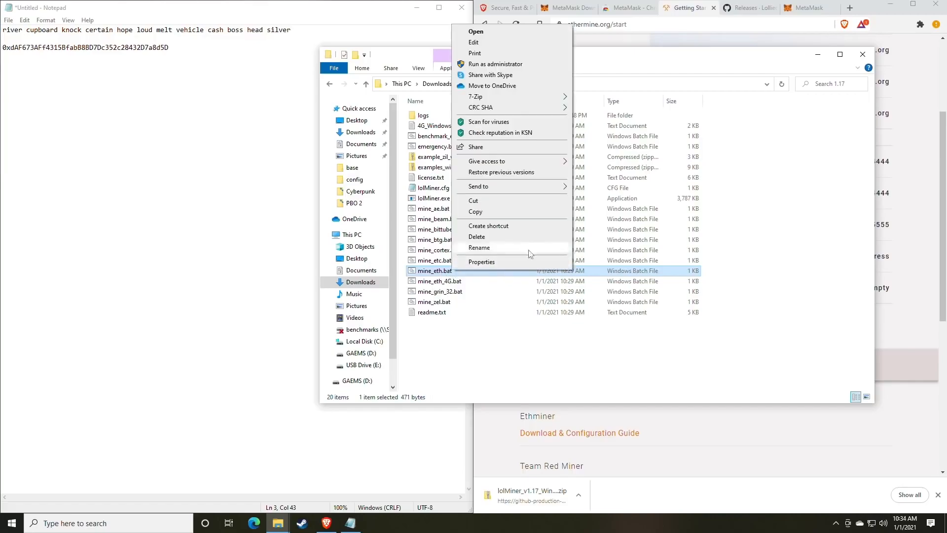
Step: Edit mine_eth.bat in Notepad, letting it run past the SmartScreen unrecognized-app warning
{"action": "left_click", "coordinate": [481, 45]}
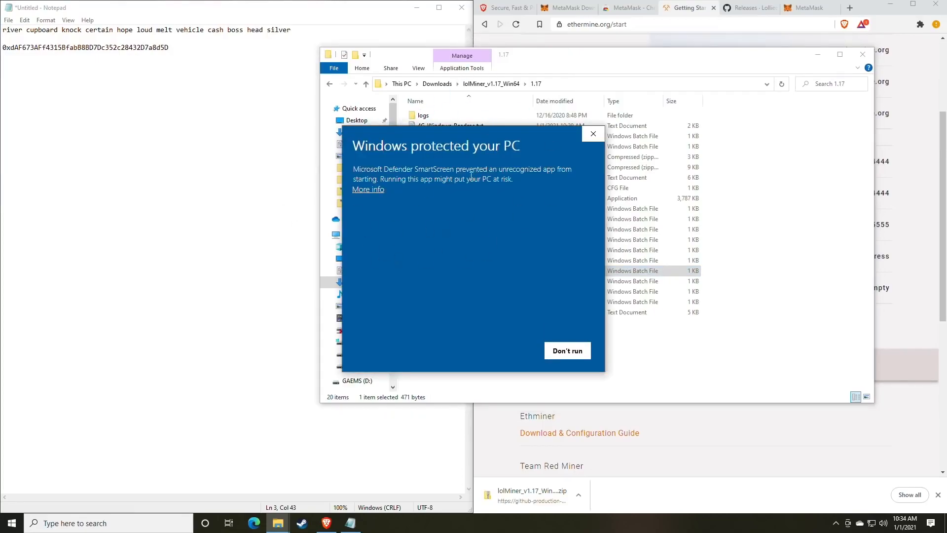
{"action": "left_click", "coordinate": [376, 190]}
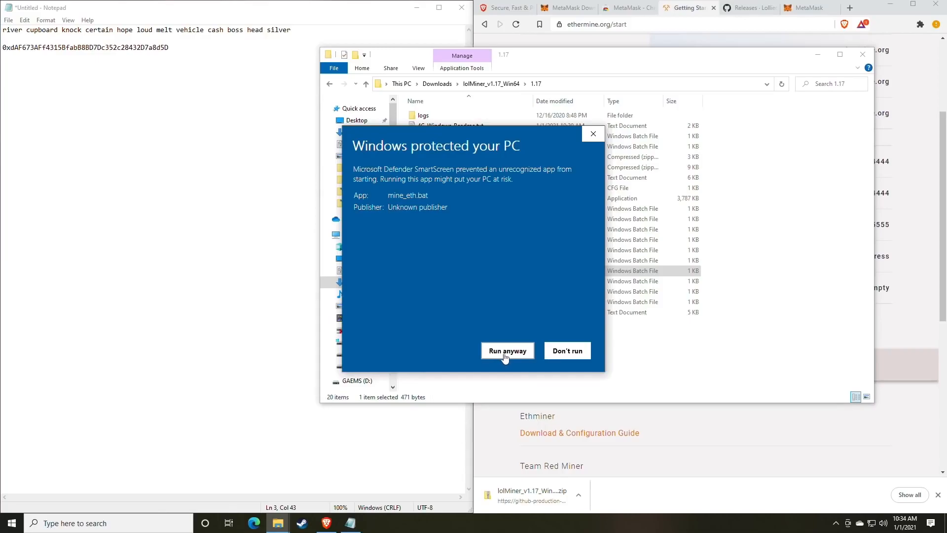
{"action": "left_click", "coordinate": [507, 351]}
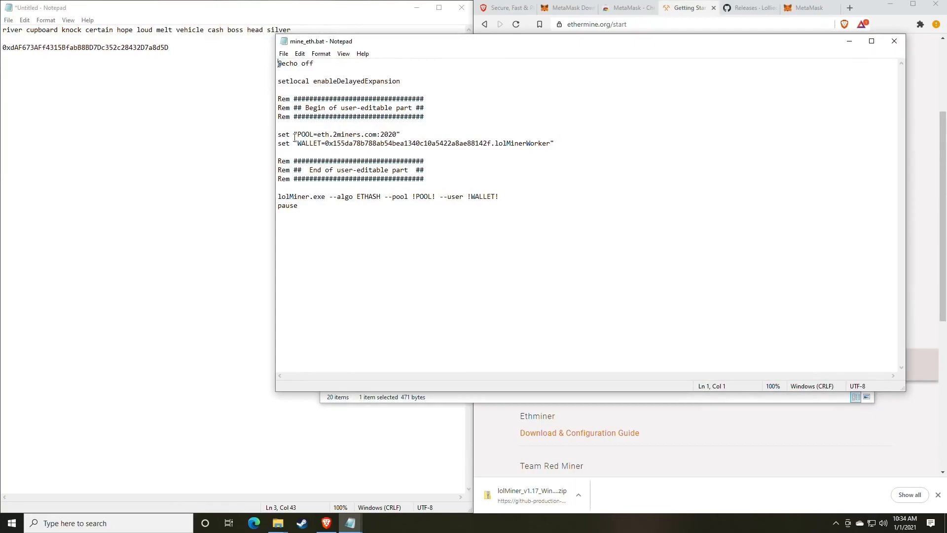
Step: Replace the pool host eth.2miners.com with us1.ethermine.org copied from Ethermine
{"action": "left_click_drag", "start_coordinate": [451, 42], "coordinate": [207, 36]}
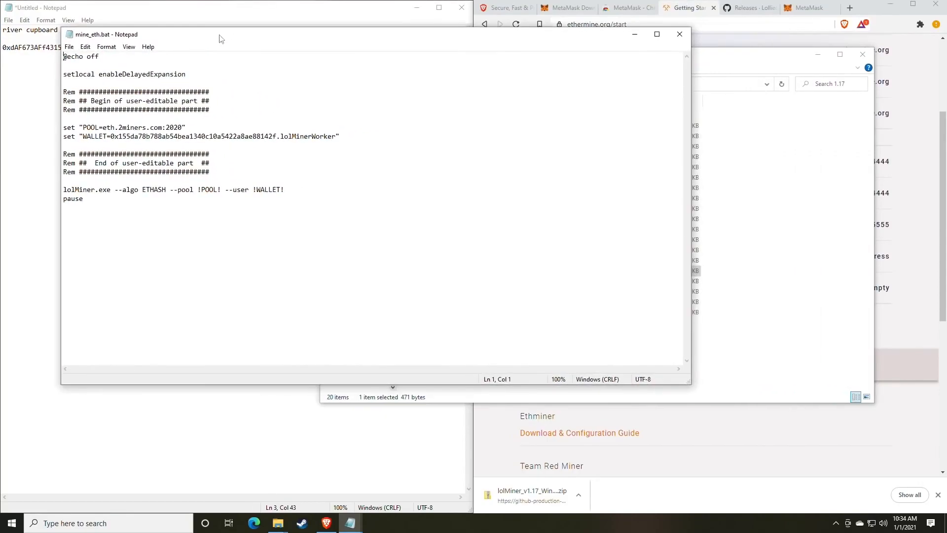
{"action": "left_click", "coordinate": [704, 13]}
{"action": "scroll", "coordinate": [660, 198], "scroll_direction": "up", "scroll_amount": 2}
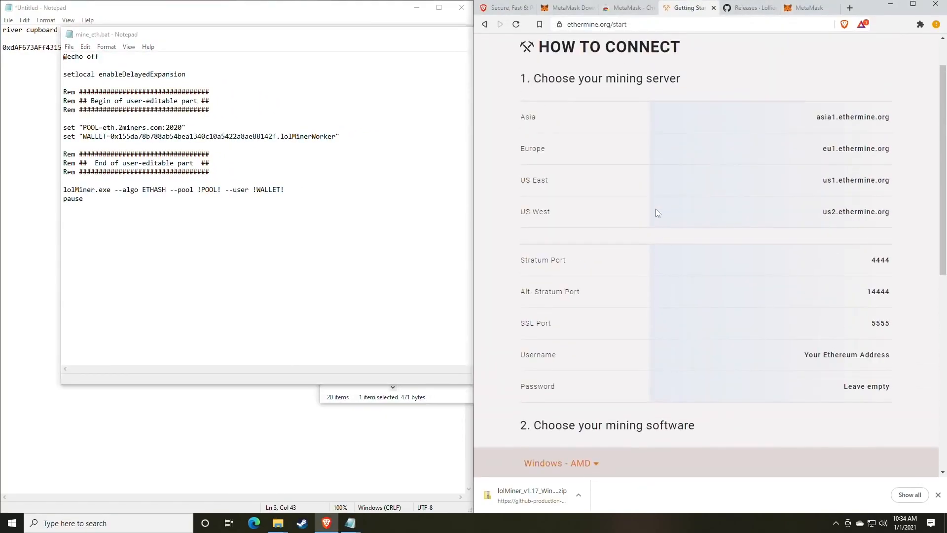
{"action": "scroll", "coordinate": [656, 206], "scroll_direction": "up", "scroll_amount": 1}
{"action": "scroll", "coordinate": [656, 206], "scroll_direction": "down", "scroll_amount": 1}
{"action": "mouse_move", "coordinate": [894, 185]}
{"action": "left_mouse_down"}
{"action": "mouse_move", "coordinate": [820, 184]}
{"action": "mouse_move", "coordinate": [891, 179]}
{"action": "left_mouse_up"}
{"action": "key", "text": "ctrl+c"}
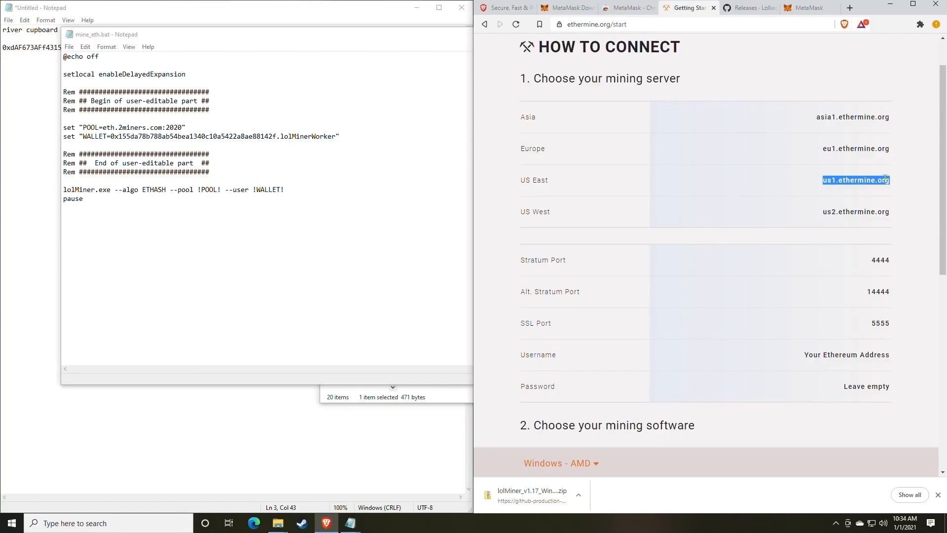
{"action": "left_click", "coordinate": [156, 129]}
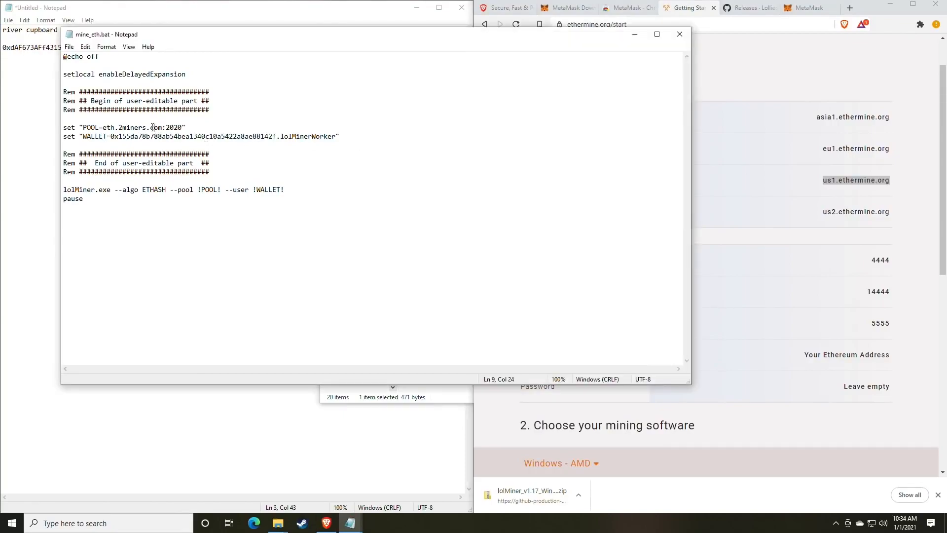
{"action": "left_click_drag", "start_coordinate": [163, 127], "coordinate": [103, 127]}
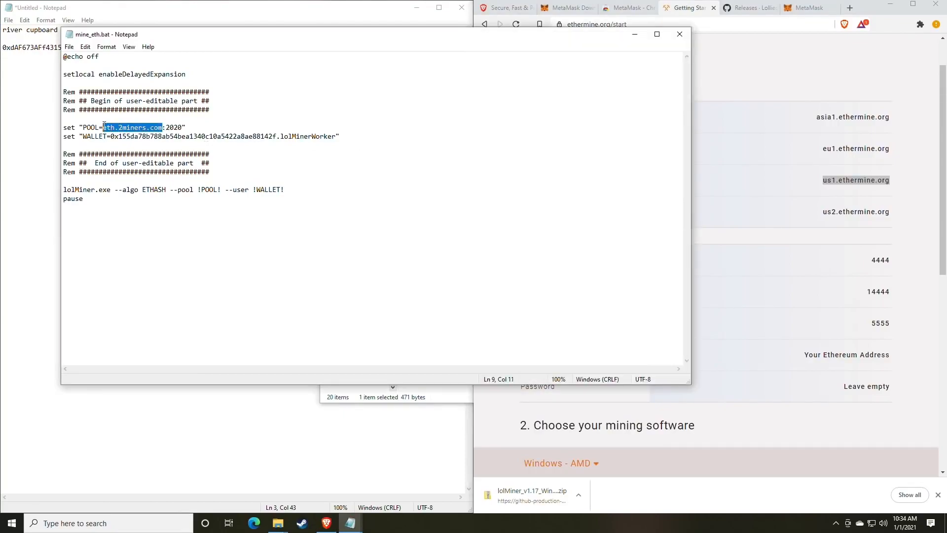
{"action": "key", "text": "ctrl+v"}
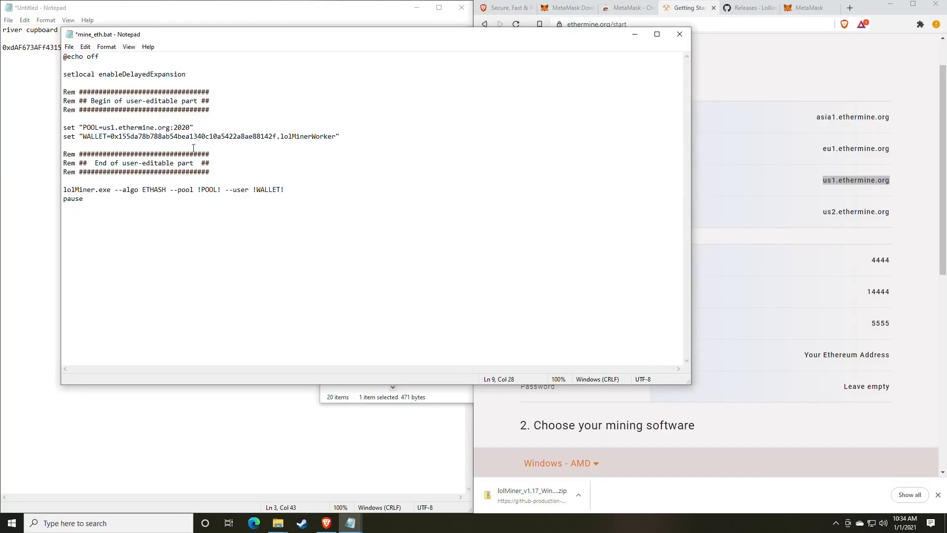
Step: Replace pool port 2020 with Ethermine's Stratum port 4444
{"action": "left_click", "coordinate": [858, 297]}
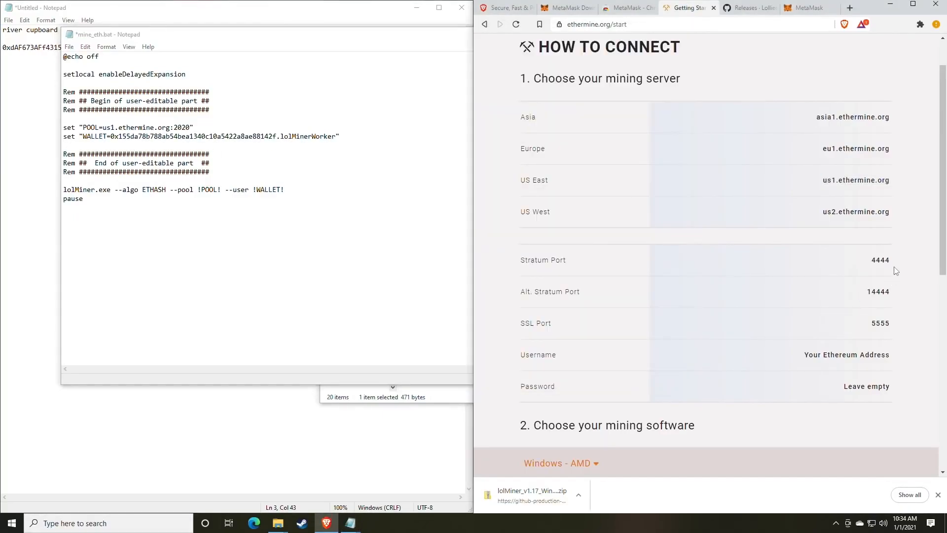
{"action": "mouse_move", "coordinate": [894, 267]}
{"action": "left_mouse_down"}
{"action": "mouse_move", "coordinate": [869, 263]}
{"action": "mouse_move", "coordinate": [893, 264]}
{"action": "left_mouse_up"}
{"action": "key", "text": "ctrl+c"}
{"action": "left_click_drag", "start_coordinate": [191, 127], "coordinate": [175, 127]}
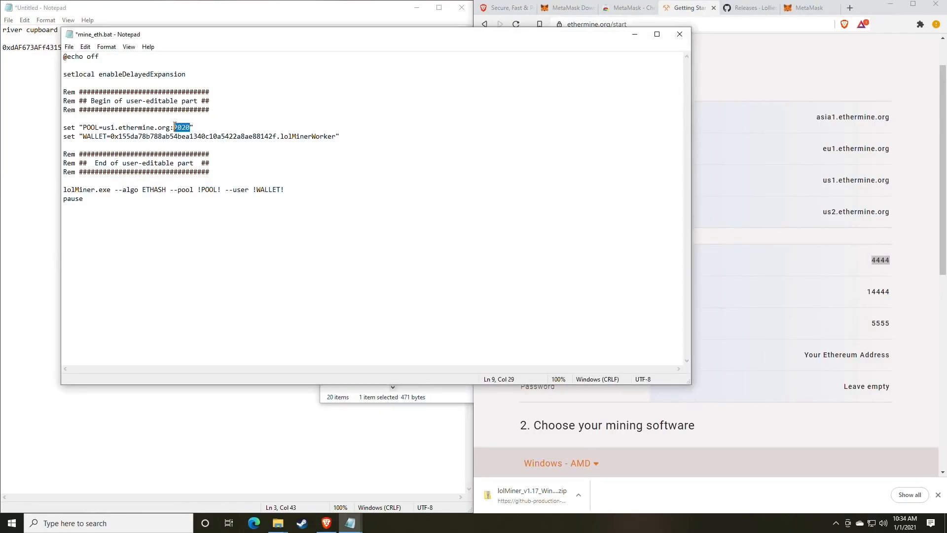
{"action": "key", "text": "ctrl+v"}
{"action": "left_click", "coordinate": [175, 128]}
Step: Uncover the untitled notes and select the wallet address in them
{"action": "left_click_drag", "start_coordinate": [192, 40], "coordinate": [488, 48]}
{"action": "left_click", "coordinate": [169, 47]}
{"action": "left_click_drag", "start_coordinate": [168, 47], "coordinate": [2, 53]}
{"action": "key", "text": "ctrl+c"}
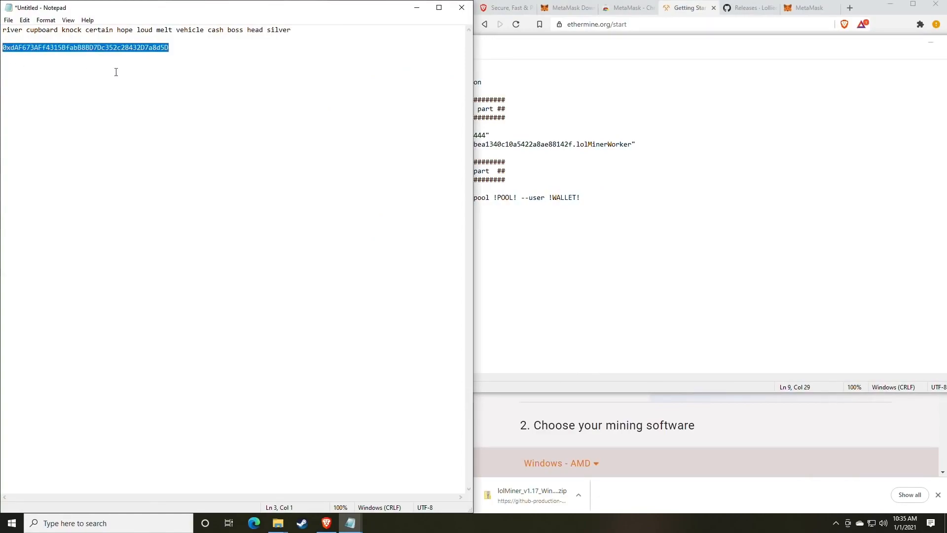
Step: Paste the MetaMask wallet address over the WALLET value and save mine_eth.bat
{"action": "left_click", "coordinate": [713, 213]}
{"action": "left_click_drag", "start_coordinate": [572, 144], "coordinate": [408, 144]}
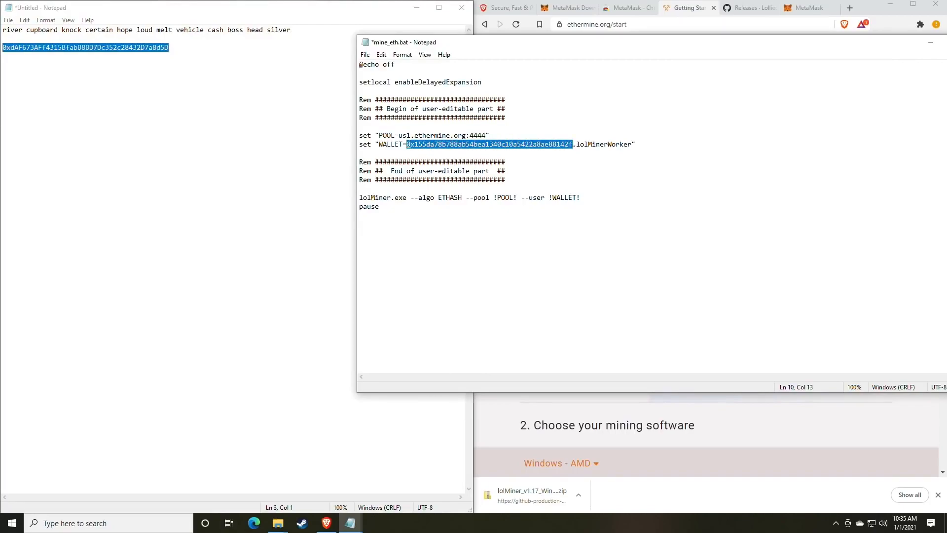
{"action": "key", "text": "ctrl+v"}
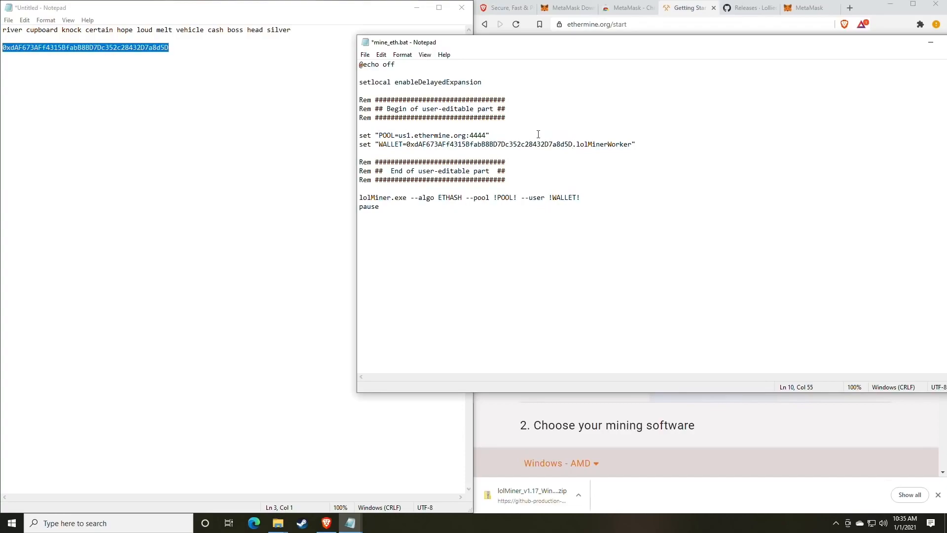
{"action": "left_click", "coordinate": [366, 55]}
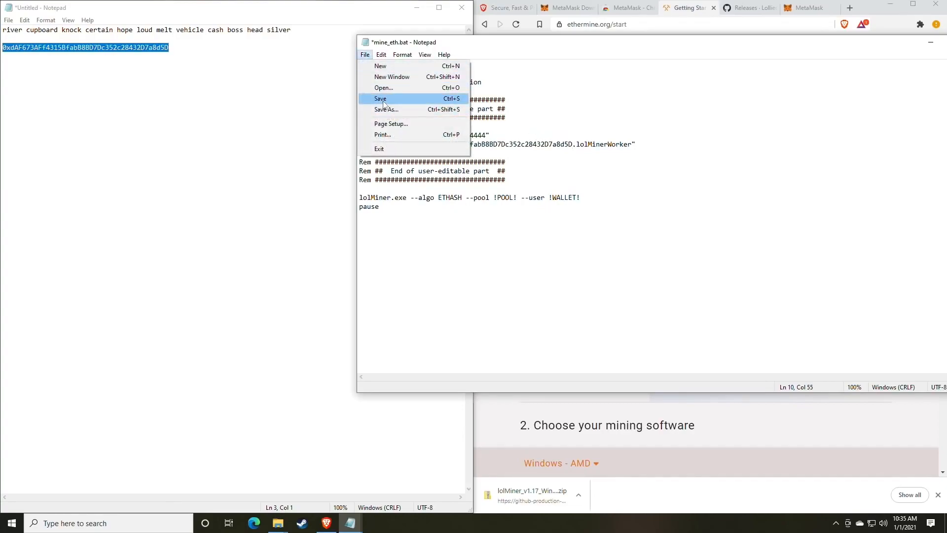
{"action": "left_click", "coordinate": [384, 100]}
Step: Bring the lolMiner 1.17 folder window back to the front
{"action": "left_click", "coordinate": [302, 377]}
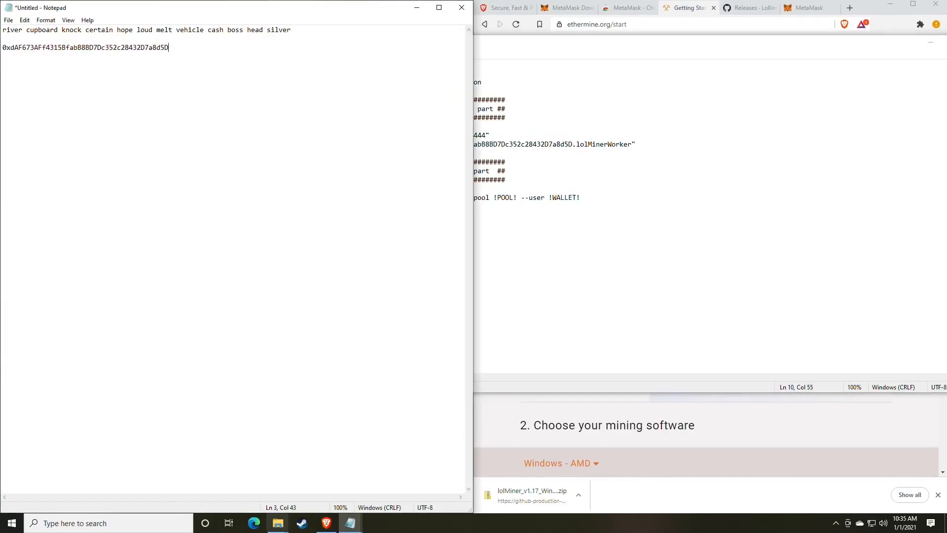
{"action": "mouse_move", "coordinate": [277, 523]}
{"action": "left_click", "coordinate": [307, 483]}
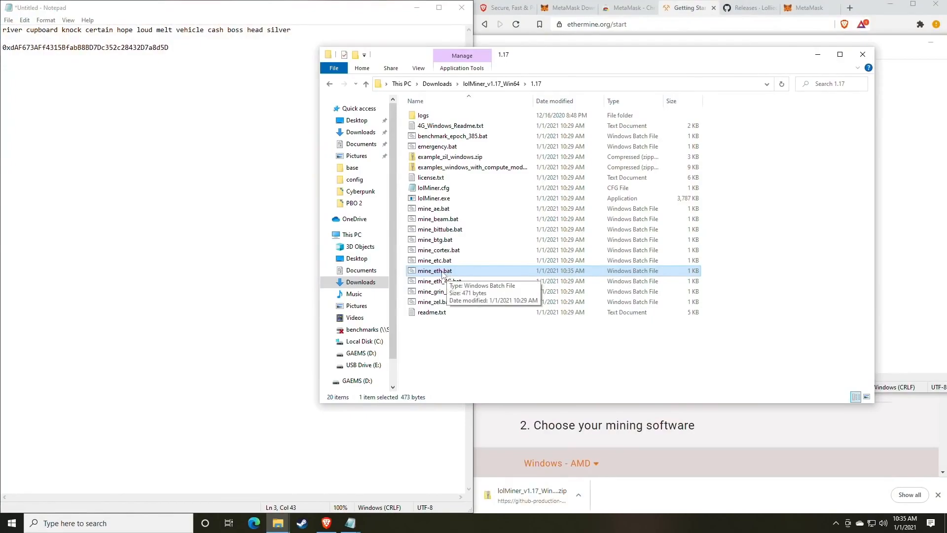
Step: Run mine_eth.bat and check the first 10.00G share accepted in 29 ms
{"action": "double_click", "coordinate": [442, 272]}
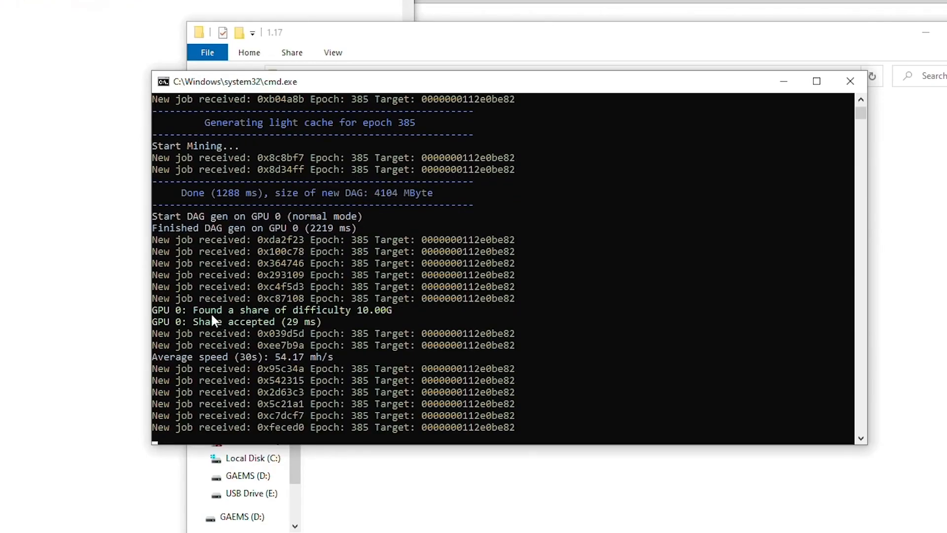
{"action": "left_click_drag", "start_coordinate": [194, 311], "coordinate": [392, 311]}
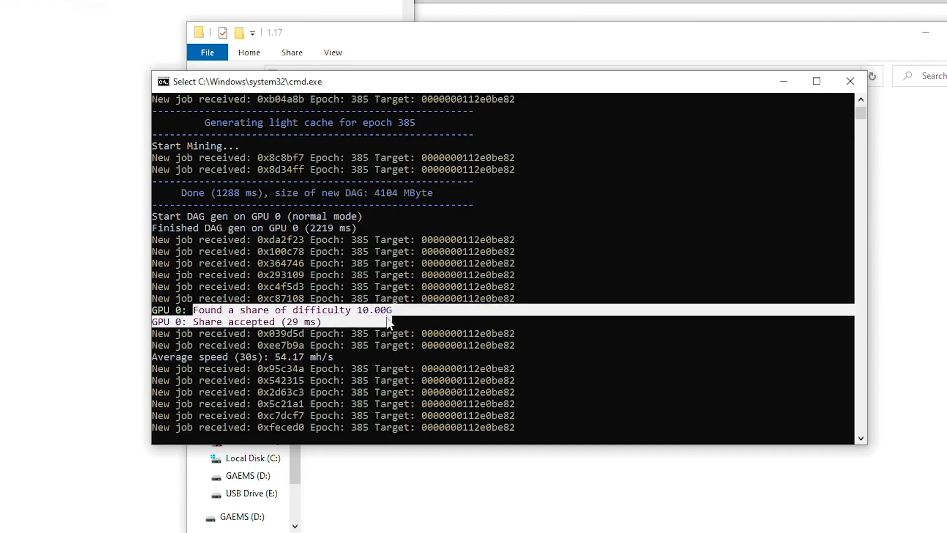
{"action": "left_click_drag", "start_coordinate": [198, 320], "coordinate": [271, 321]}
{"action": "left_click", "coordinate": [287, 318]}
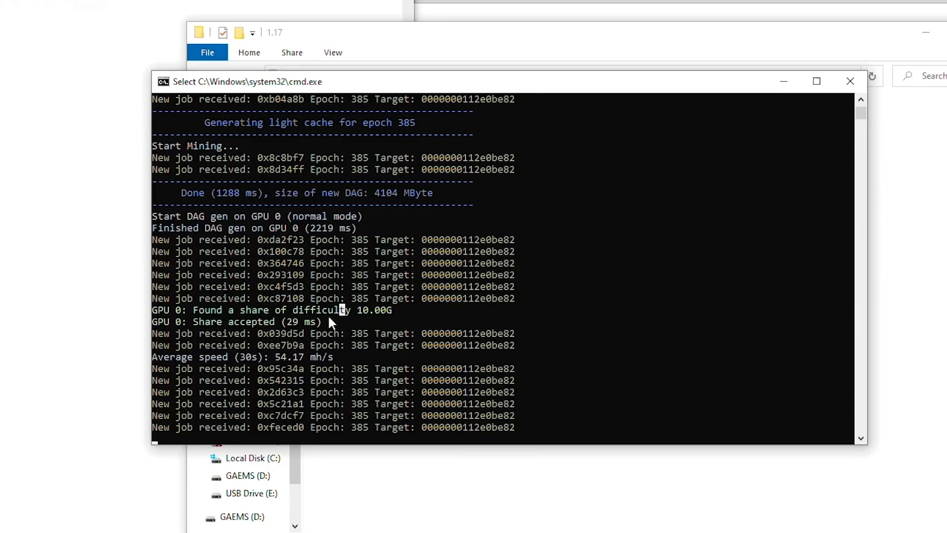
Step: Check the 54.17 mh/s average speed reading, then let the miner output resume
{"action": "left_click", "coordinate": [231, 356]}
{"action": "left_click_drag", "start_coordinate": [275, 357], "coordinate": [303, 363]}
{"action": "left_click", "coordinate": [277, 359]}
{"action": "left_click_drag", "start_coordinate": [271, 359], "coordinate": [301, 363]}
{"action": "right_click", "coordinate": [299, 356]}
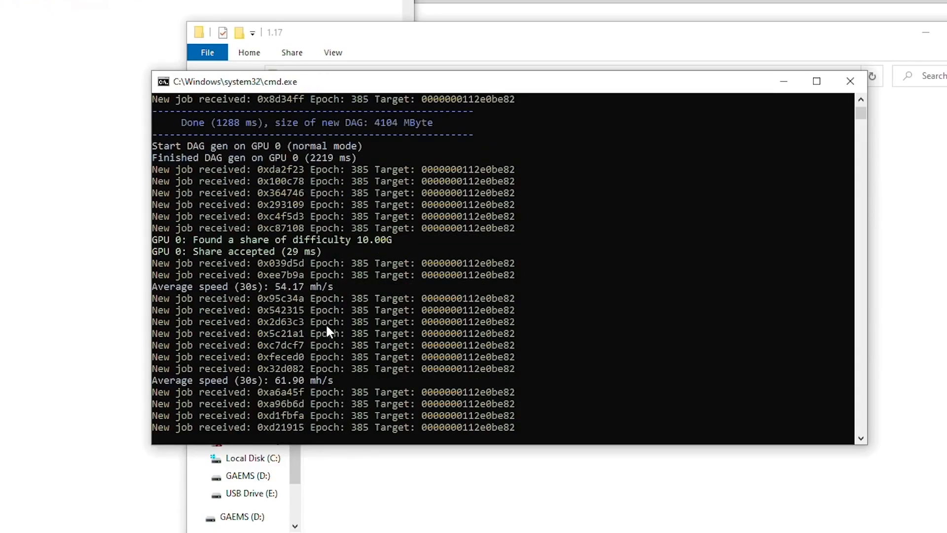
{"action": "left_click", "coordinate": [267, 392]}
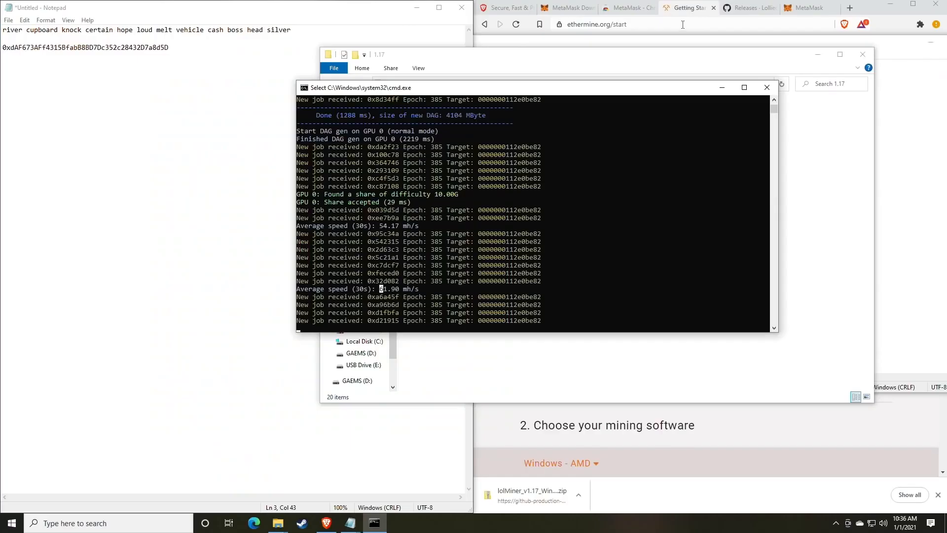
{"action": "left_click", "coordinate": [750, 8]}
Step: Go to whattomine.com in the browser
{"action": "left_click", "coordinate": [810, 8]}
{"action": "left_click", "coordinate": [693, 24]}
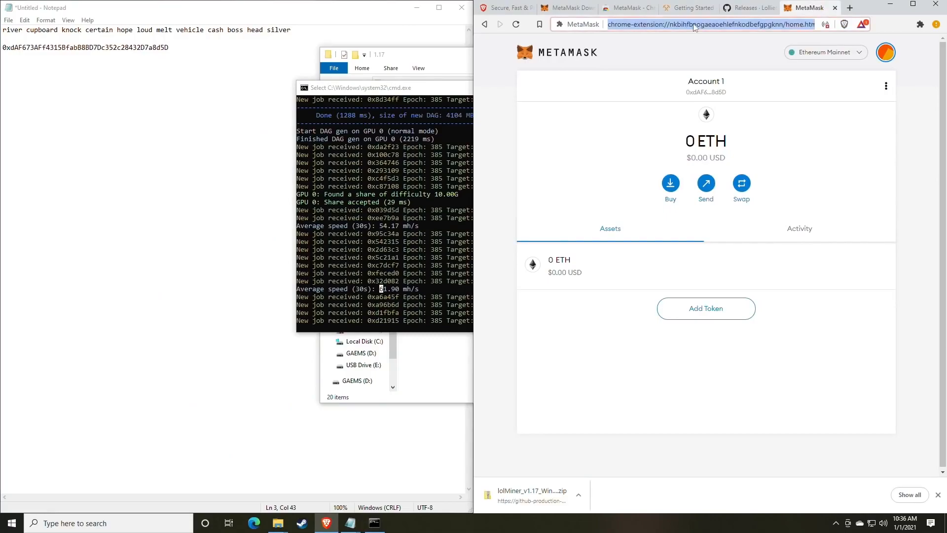
{"action": "type", "text": "what"}
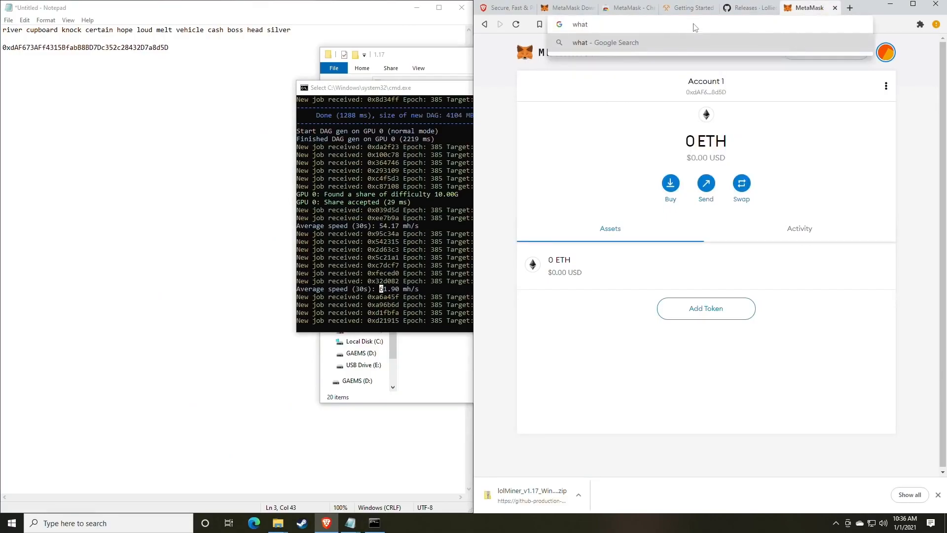
{"action": "type", "text": "tomine.com"}
{"action": "key", "text": "Return"}
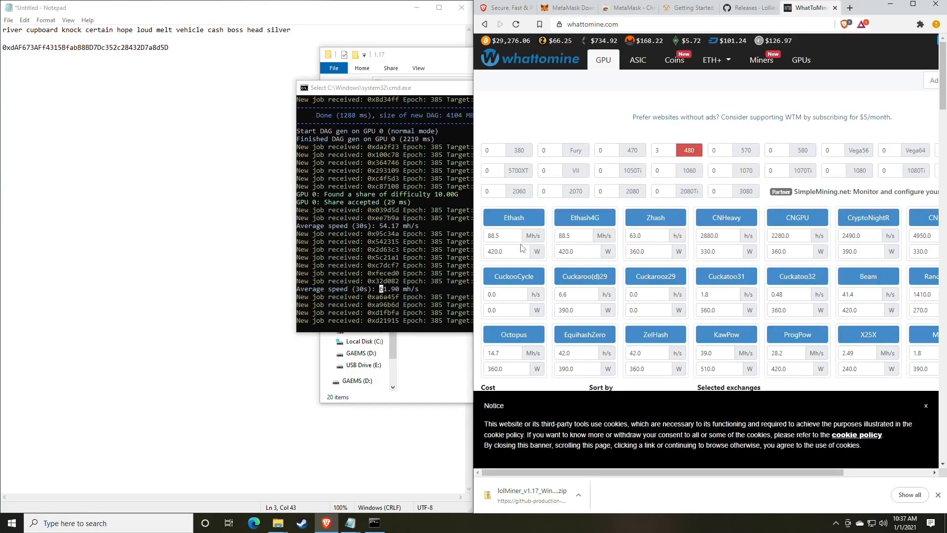
Step: Calculate profitability for 61 Mh/s Ethash with the power field cleared
{"action": "left_click", "coordinate": [514, 238]}
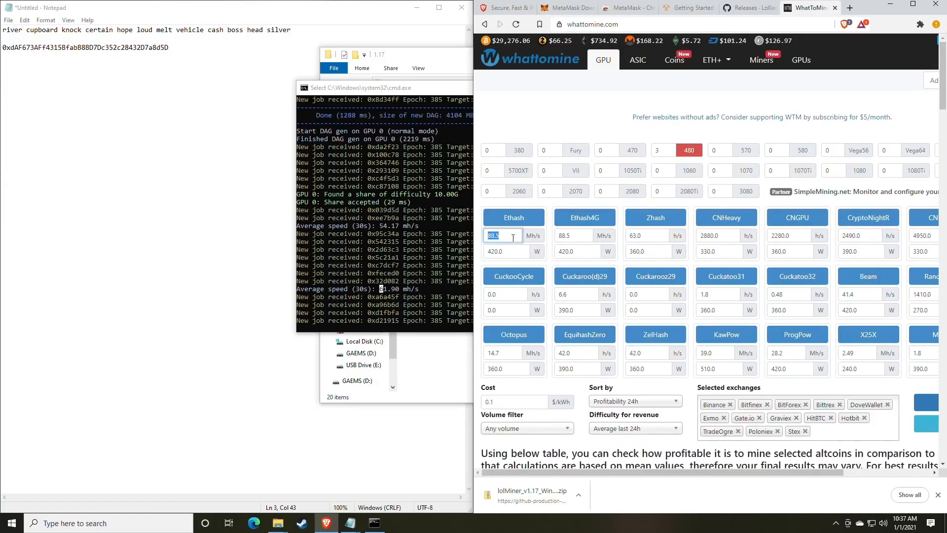
{"action": "type", "text": "61"}
{"action": "left_click", "coordinate": [509, 254]}
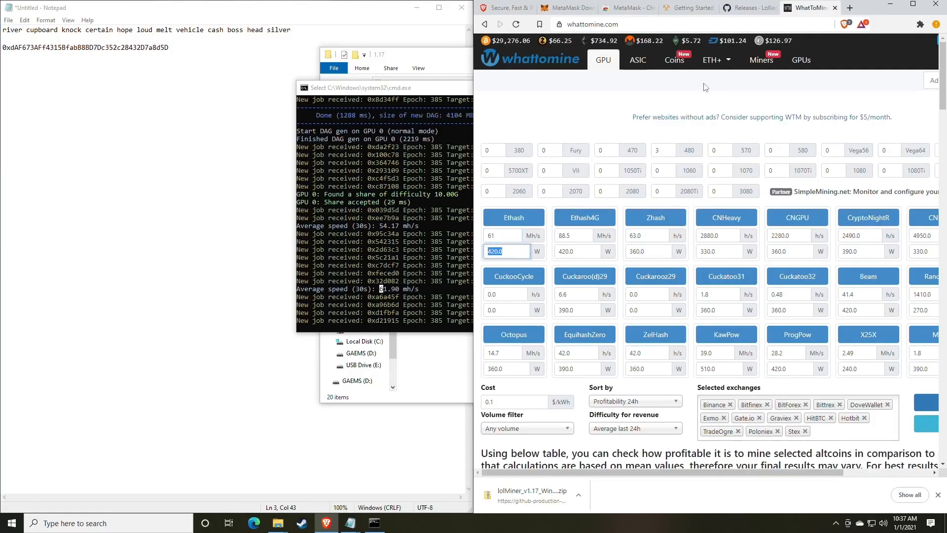
{"action": "scroll", "coordinate": [543, 237], "scroll_direction": "down", "scroll_amount": 3}
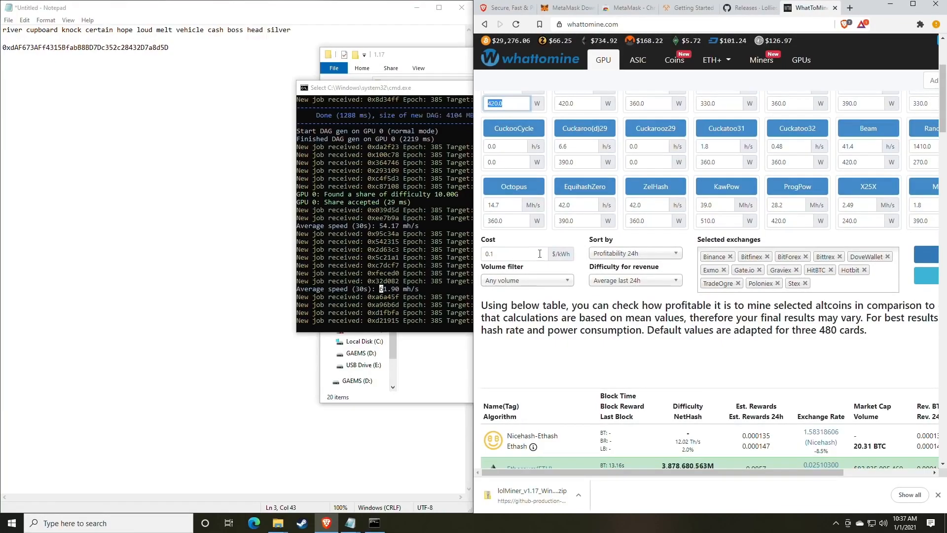
{"action": "key", "text": "BackSpace"}
{"action": "scroll", "coordinate": [619, 264], "scroll_direction": "up", "scroll_amount": 1}
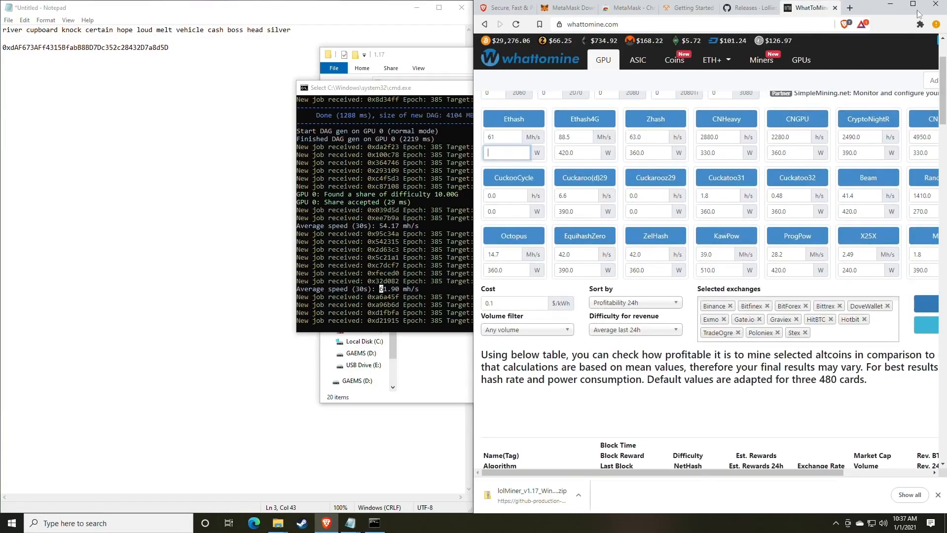
{"action": "left_click", "coordinate": [913, 6]}
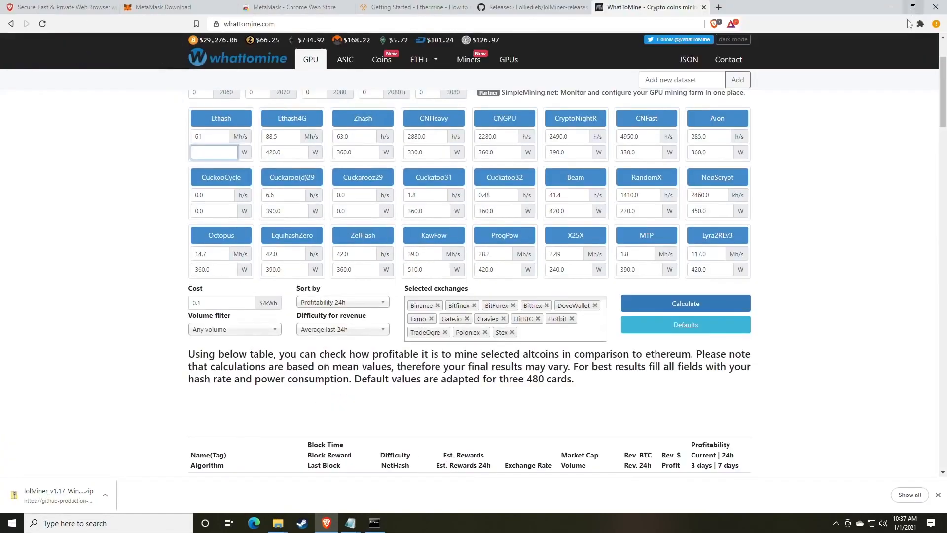
{"action": "left_click", "coordinate": [672, 306]}
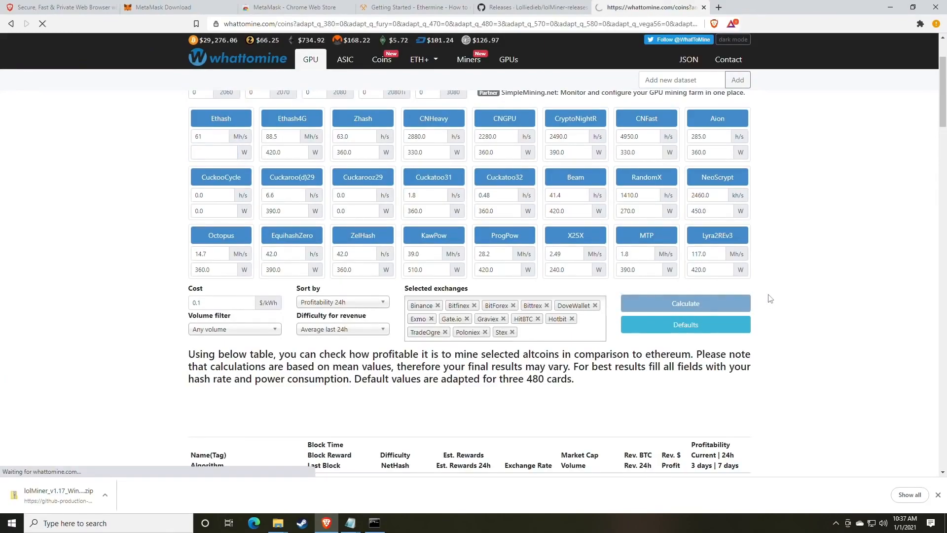
{"action": "scroll", "coordinate": [770, 298], "scroll_direction": "down", "scroll_amount": 6}
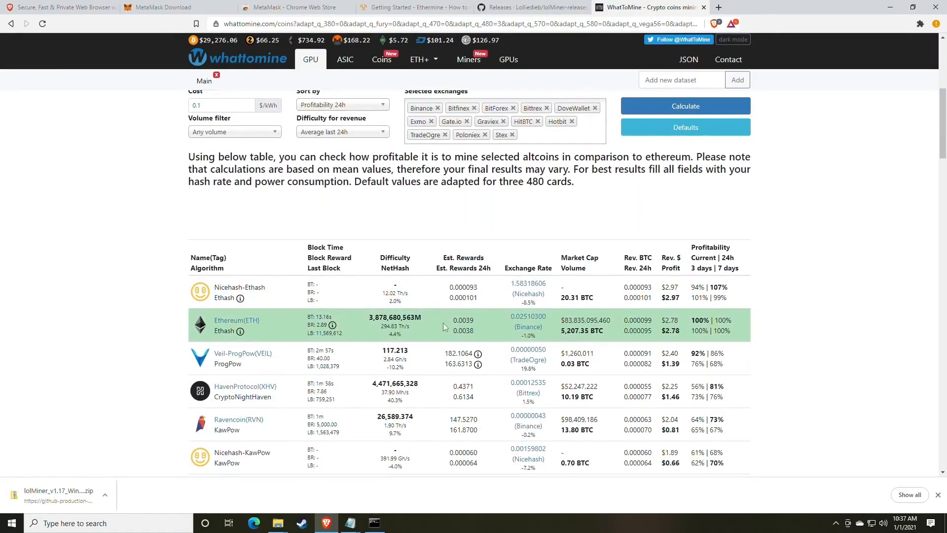
Step: Highlight Ethereum's $2.78 daily profit in the WhatToMine results
{"action": "double_click", "coordinate": [678, 330]}
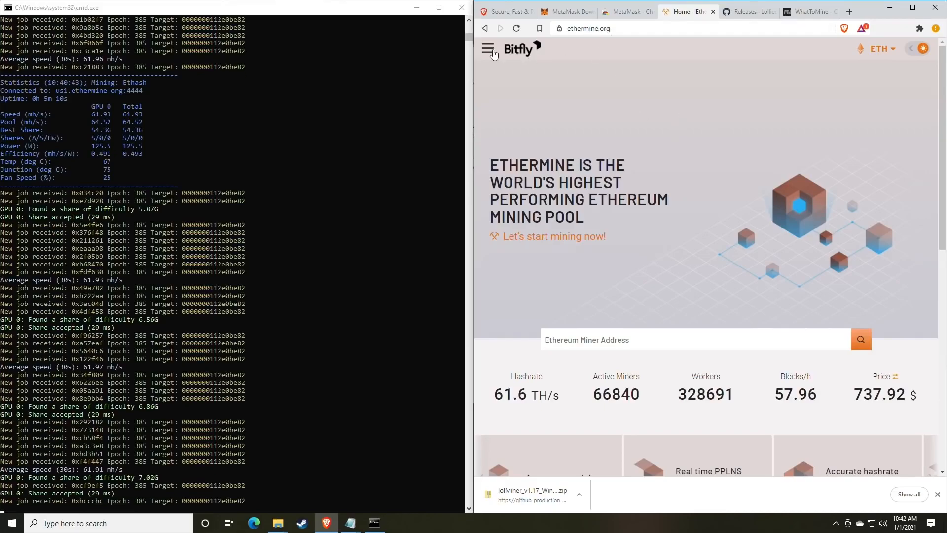
{"action": "left_click", "coordinate": [488, 49]}
{"action": "left_click", "coordinate": [488, 48]}
{"action": "scroll", "coordinate": [618, 150], "scroll_direction": "down", "scroll_amount": 2}
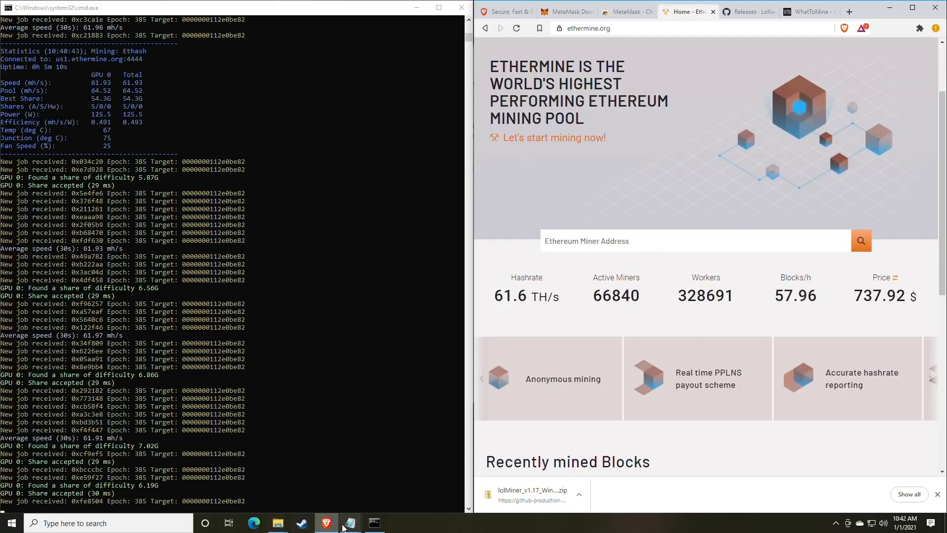
Step: Copy the wallet address from the mine_eth.bat file in Notepad
{"action": "mouse_move", "coordinate": [349, 529]}
{"action": "left_click", "coordinate": [379, 471]}
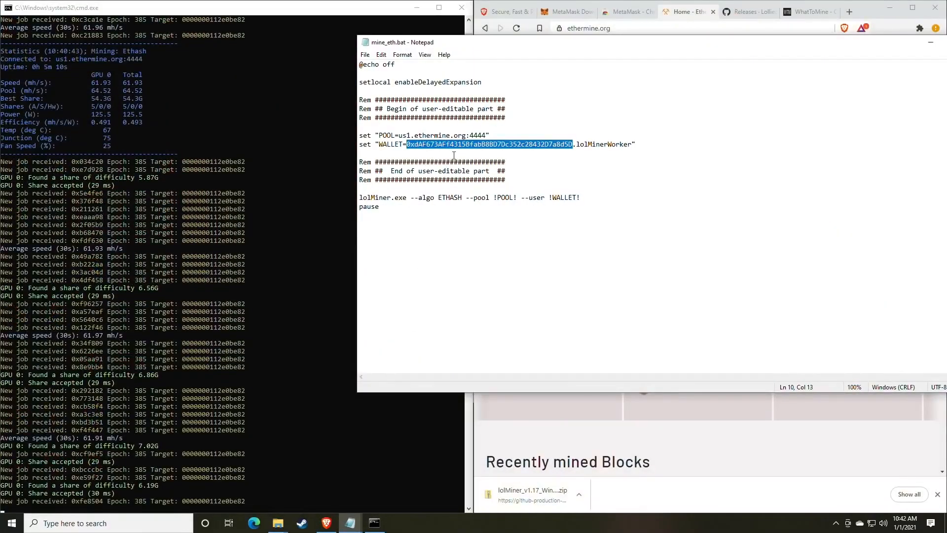
{"action": "right_click", "coordinate": [455, 147]}
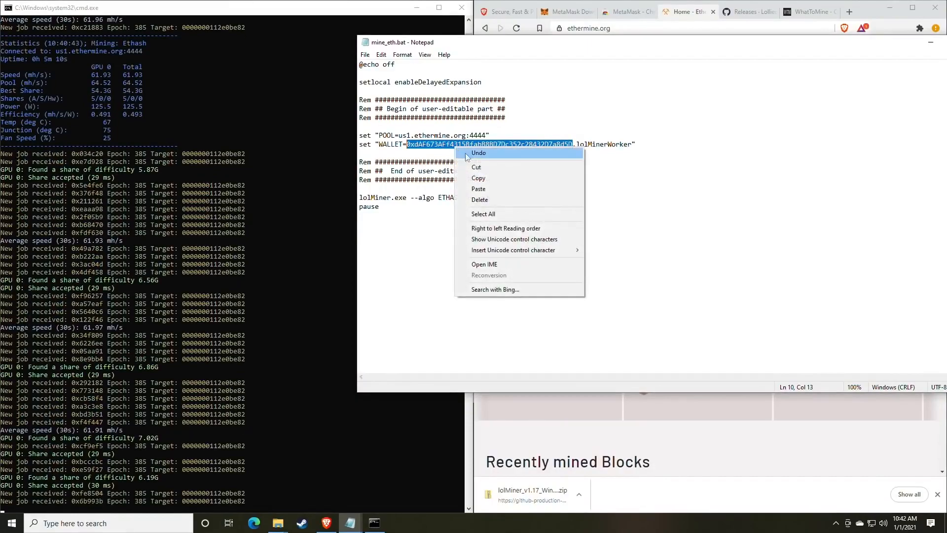
{"action": "left_click", "coordinate": [484, 178]}
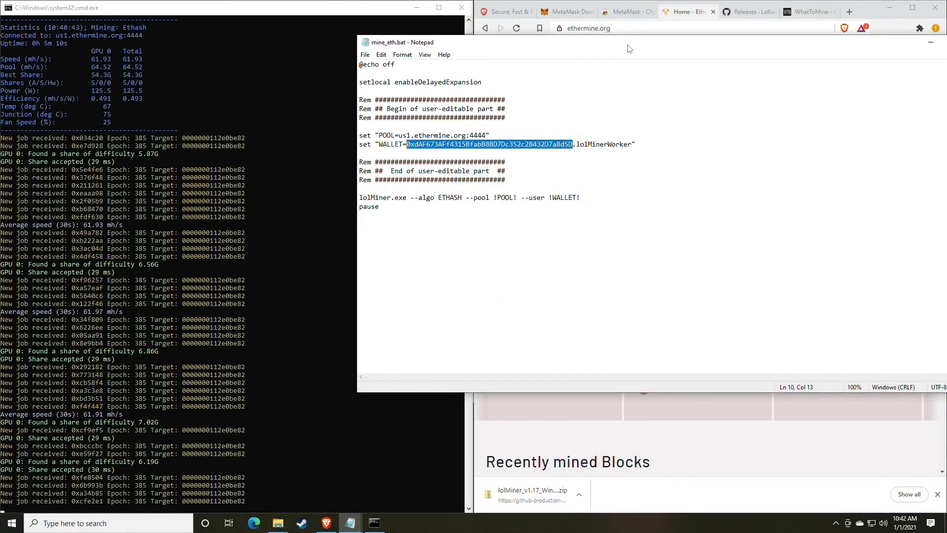
Step: Paste the wallet address into Ethermine's Miner Address search and look up its dashboard
{"action": "left_click_drag", "start_coordinate": [631, 47], "coordinate": [449, 117]}
{"action": "left_click", "coordinate": [649, 236]}
{"action": "left_click", "coordinate": [623, 242]}
{"action": "right_click", "coordinate": [604, 242]}
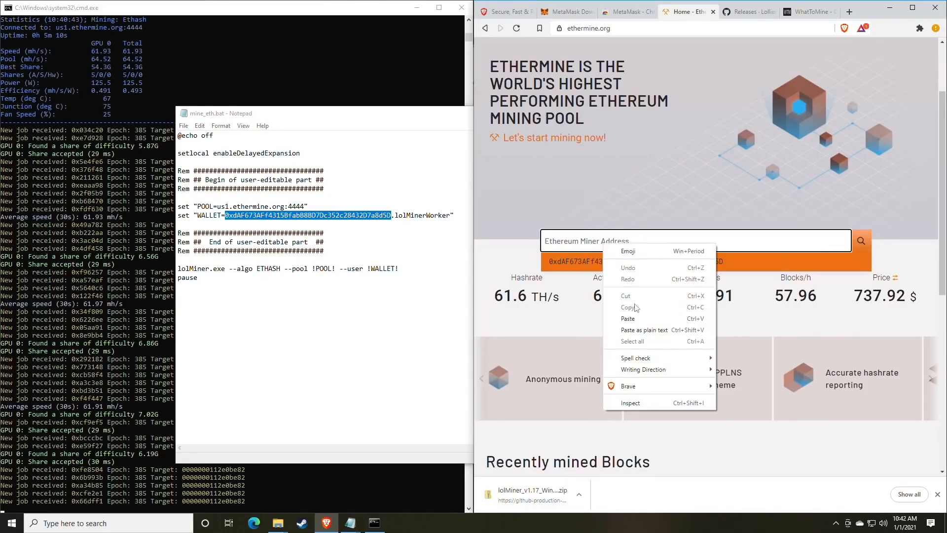
{"action": "left_click", "coordinate": [630, 317]}
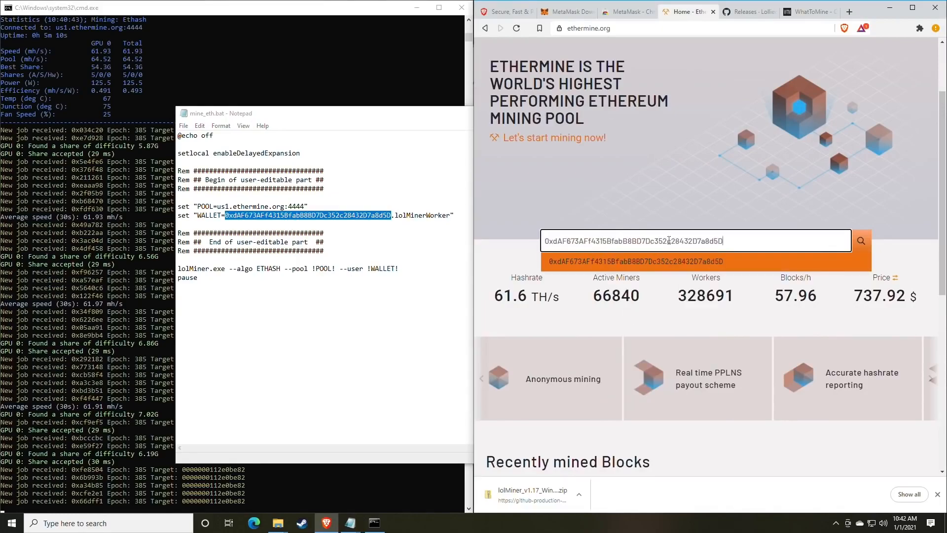
{"action": "left_click", "coordinate": [861, 241]}
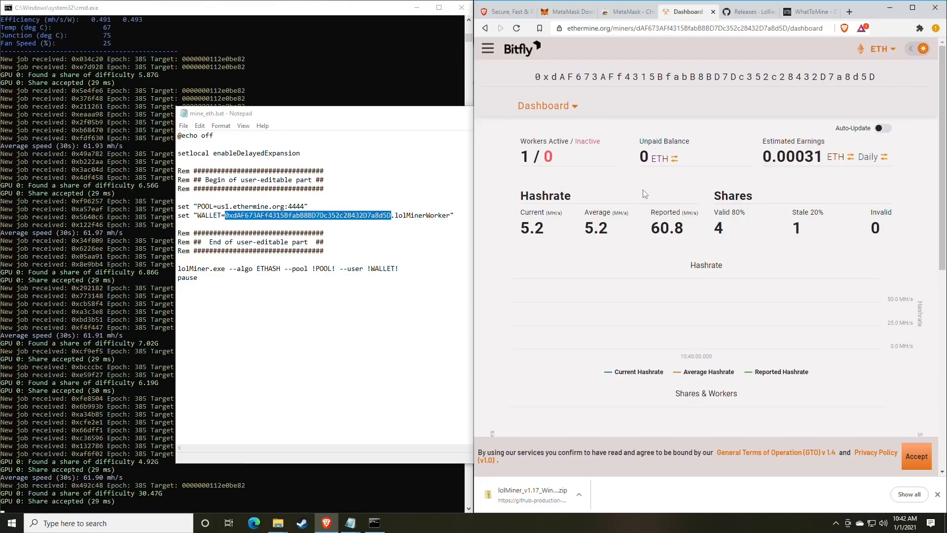
Step: Inspect the 60.8 MH/s reported hashrate, current hashrate and active/inactive worker counts
{"action": "scroll", "coordinate": [637, 193], "scroll_direction": "down", "scroll_amount": 1}
{"action": "scroll", "coordinate": [633, 194], "scroll_direction": "up", "scroll_amount": 1}
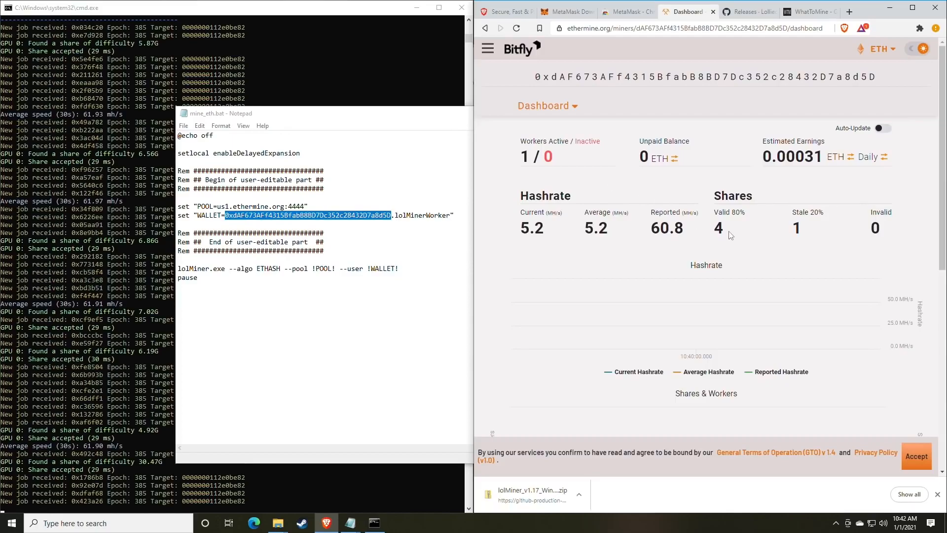
{"action": "left_click_drag", "start_coordinate": [684, 232], "coordinate": [648, 232]}
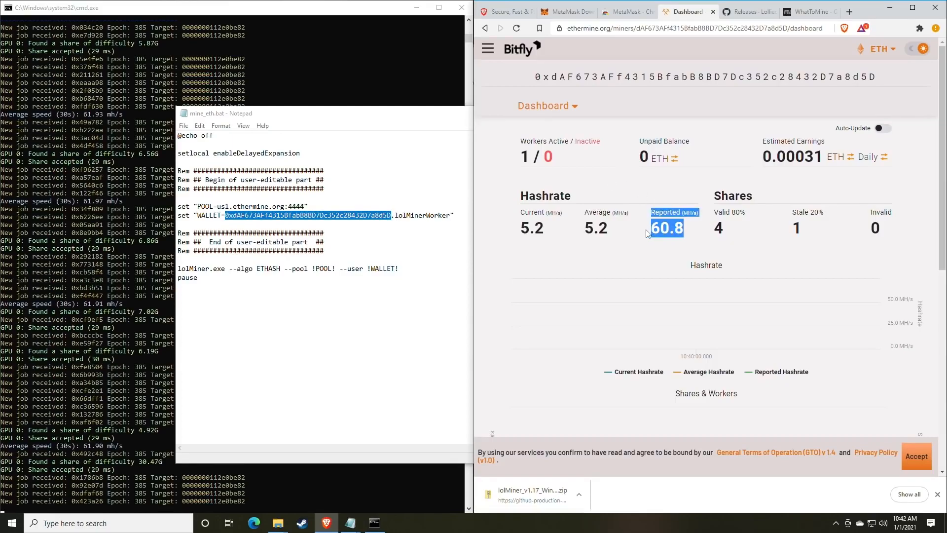
{"action": "left_click", "coordinate": [679, 230]}
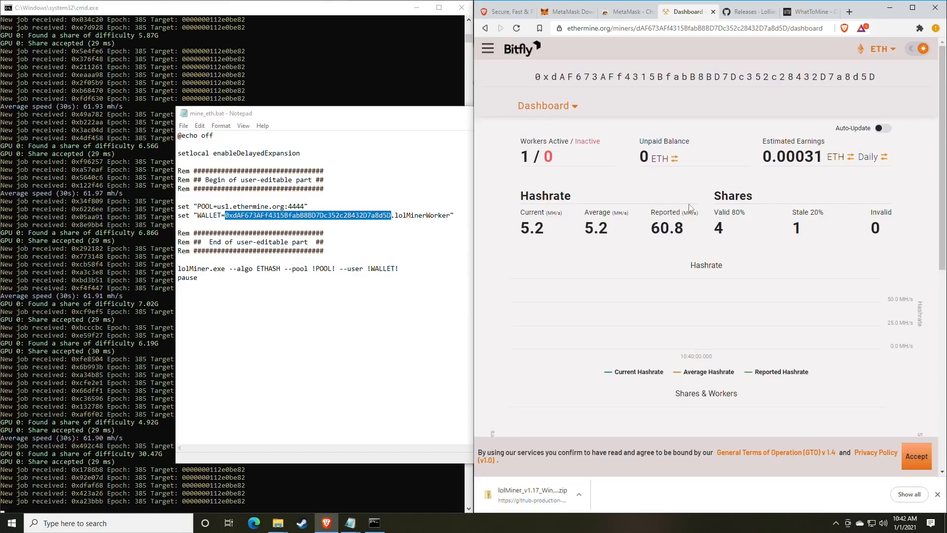
{"action": "scroll", "coordinate": [683, 208], "scroll_direction": "down", "scroll_amount": 1}
{"action": "left_click_drag", "start_coordinate": [545, 180], "coordinate": [531, 180]}
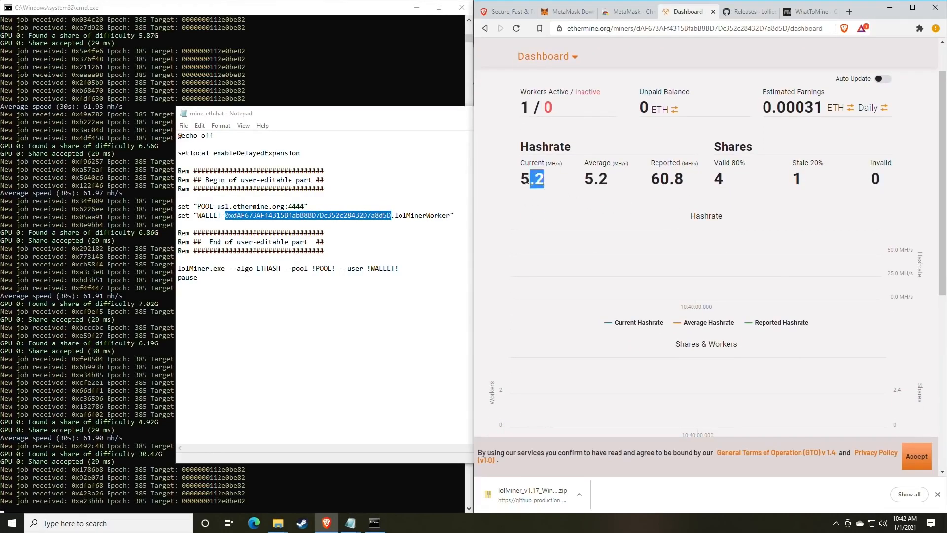
{"action": "left_click", "coordinate": [570, 185]}
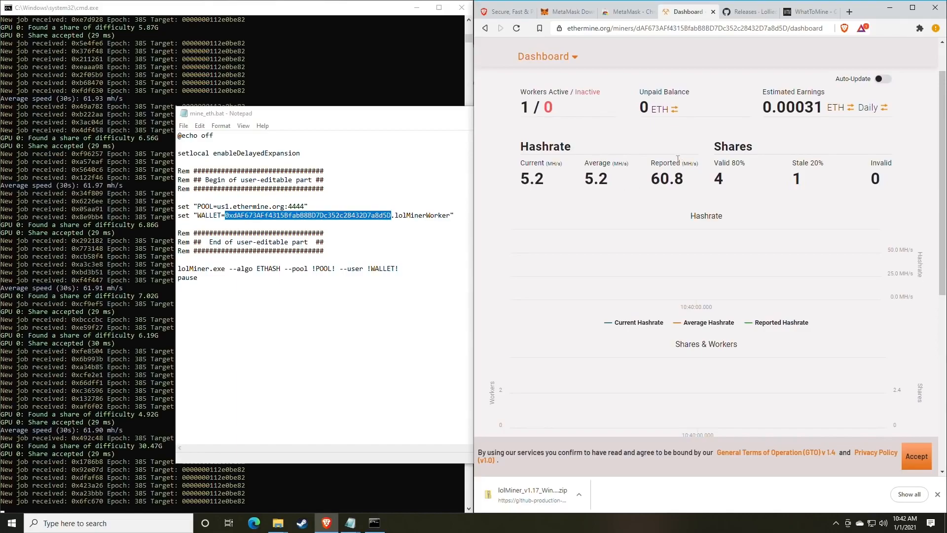
{"action": "left_click_drag", "start_coordinate": [522, 97], "coordinate": [553, 107]}
{"action": "left_click", "coordinate": [553, 104]}
{"action": "left_click", "coordinate": [548, 107]}
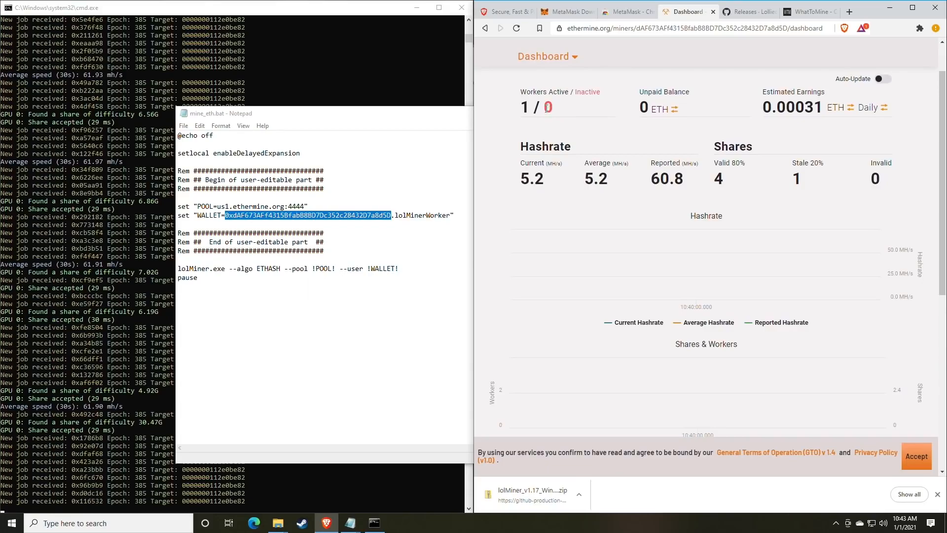
{"action": "left_click_drag", "start_coordinate": [545, 108], "coordinate": [563, 113]}
{"action": "left_click", "coordinate": [576, 115]}
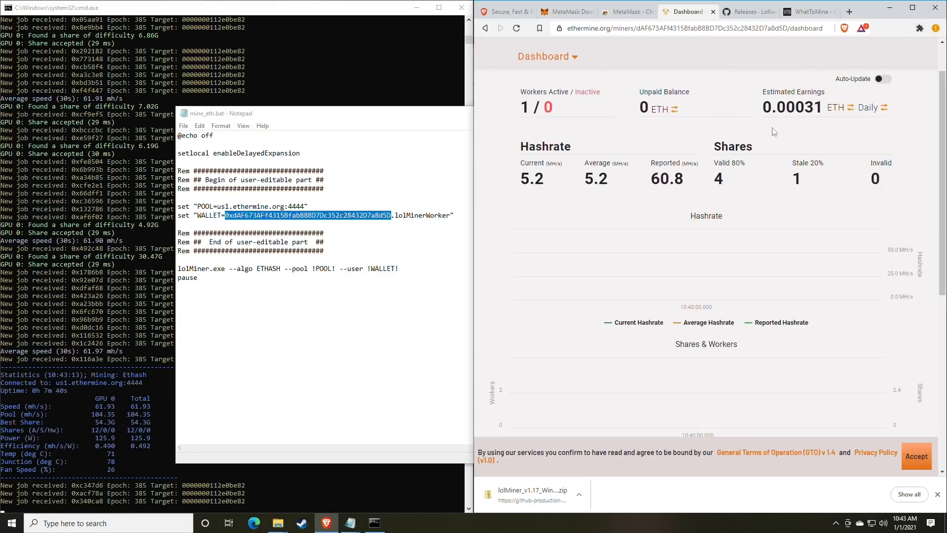
Step: Show estimated earnings per month and switch the currency from BTC to USD
{"action": "scroll", "coordinate": [753, 147], "scroll_direction": "up", "scroll_amount": 1}
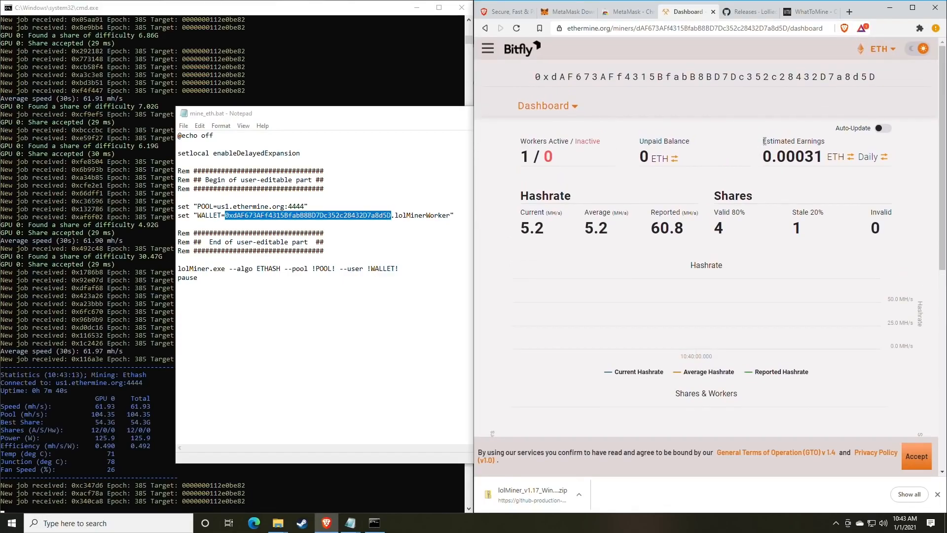
{"action": "left_click_drag", "start_coordinate": [764, 141], "coordinate": [824, 142]}
{"action": "left_click", "coordinate": [812, 158]}
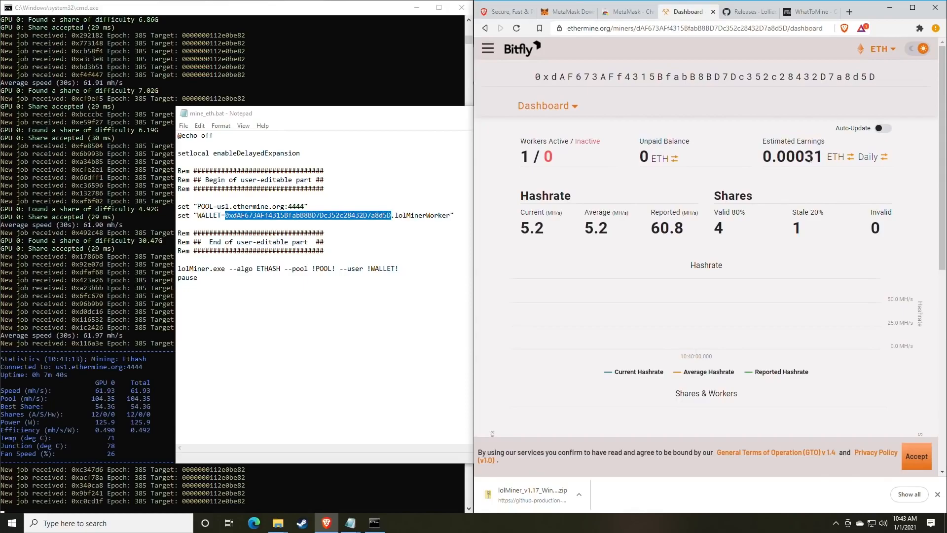
{"action": "left_click", "coordinate": [870, 159]}
{"action": "left_click", "coordinate": [870, 160]}
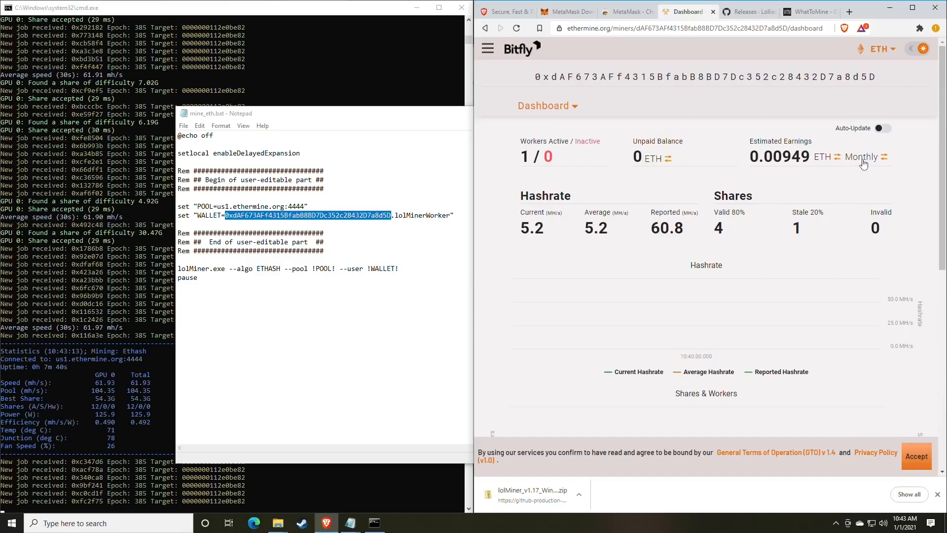
{"action": "left_click", "coordinate": [828, 162]}
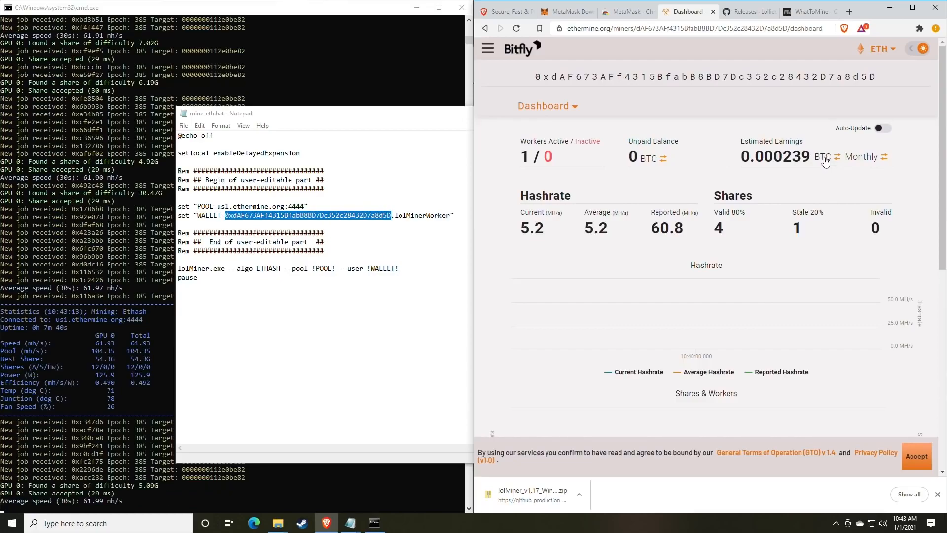
{"action": "left_click", "coordinate": [825, 162]}
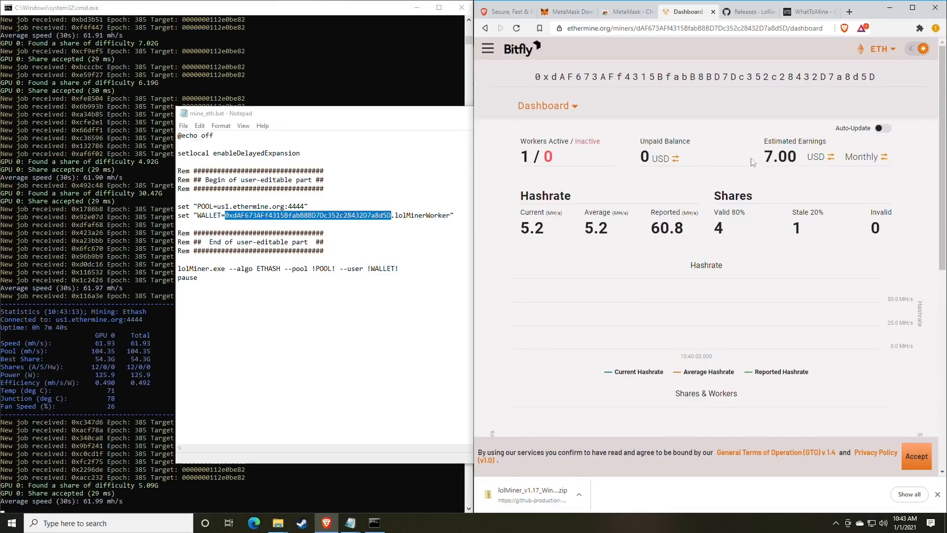
Step: Review the Estimated Earnings label, reported hashrate and share figures
{"action": "left_click_drag", "start_coordinate": [763, 141], "coordinate": [827, 143]}
{"action": "left_click", "coordinate": [817, 162]}
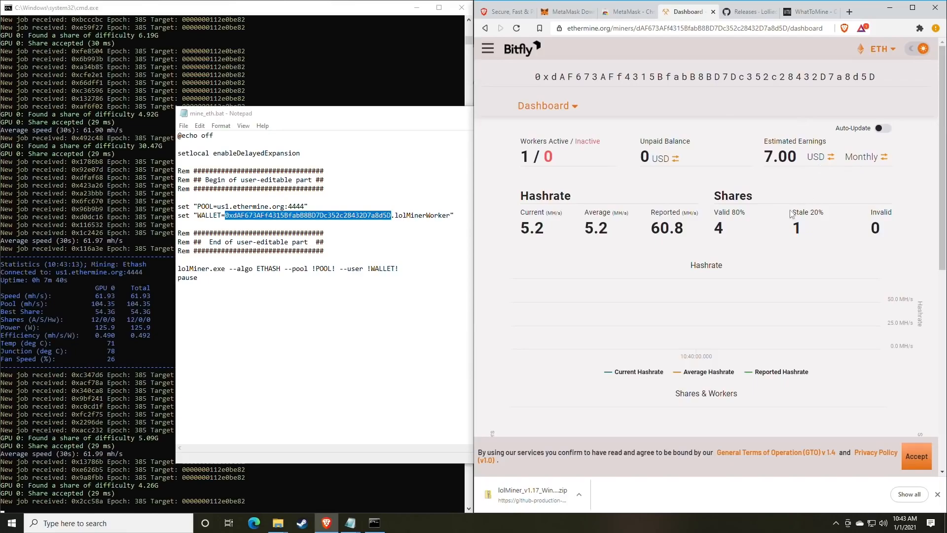
{"action": "left_click_drag", "start_coordinate": [782, 235], "coordinate": [650, 224]}
{"action": "left_click", "coordinate": [650, 223]}
{"action": "scroll", "coordinate": [646, 202], "scroll_direction": "down", "scroll_amount": 2}
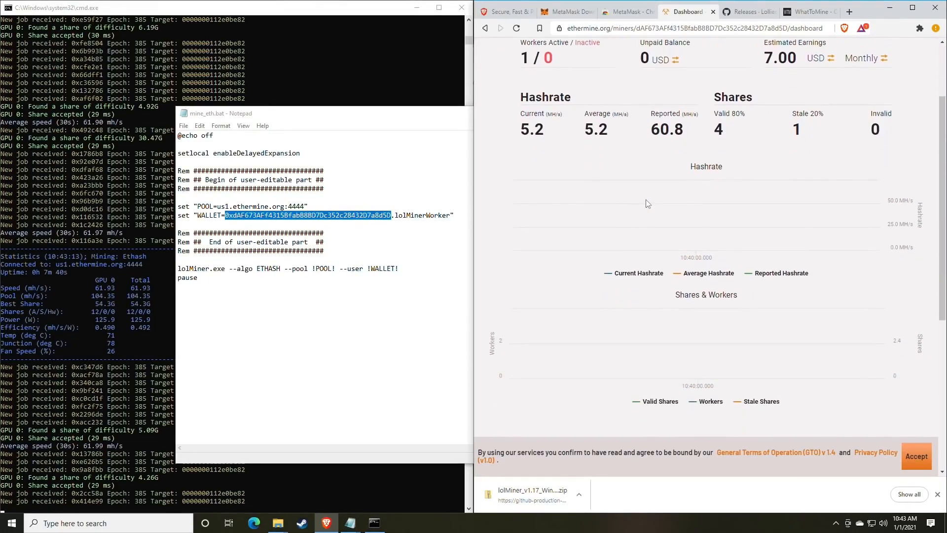
{"action": "scroll", "coordinate": [646, 202], "scroll_direction": "up", "scroll_amount": 2}
{"action": "scroll", "coordinate": [647, 202], "scroll_direction": "down", "scroll_amount": 2}
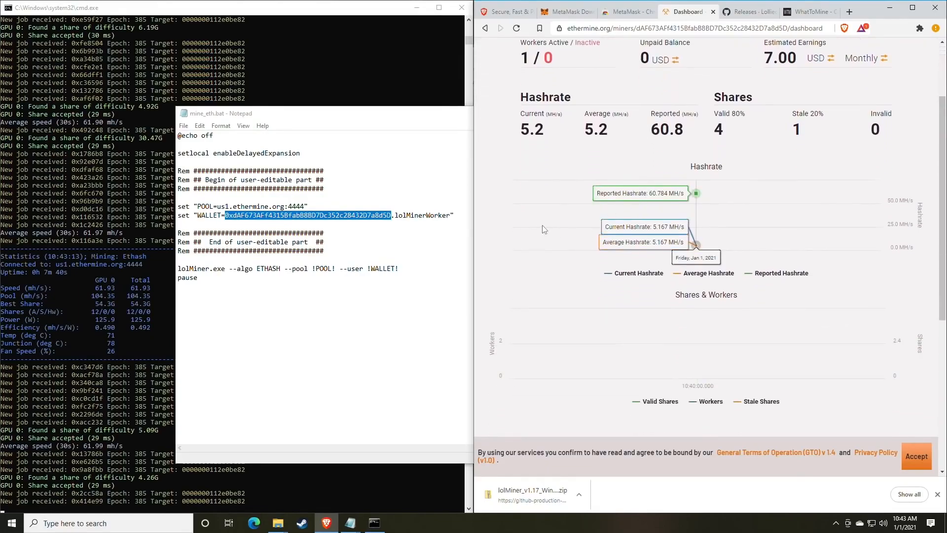
{"action": "scroll", "coordinate": [730, 220], "scroll_direction": "down", "scroll_amount": 1}
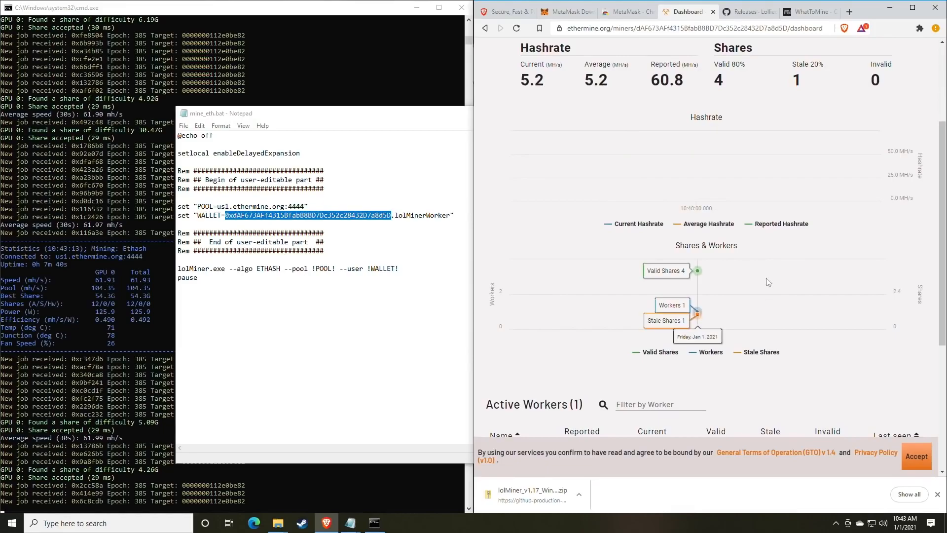
{"action": "scroll", "coordinate": [765, 291], "scroll_direction": "down", "scroll_amount": 1}
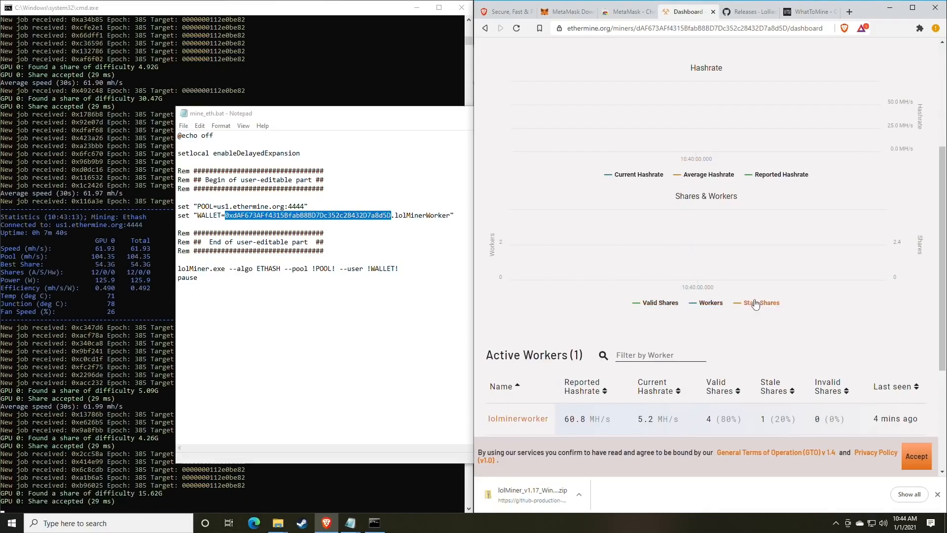
{"action": "scroll", "coordinate": [762, 307], "scroll_direction": "up", "scroll_amount": 1}
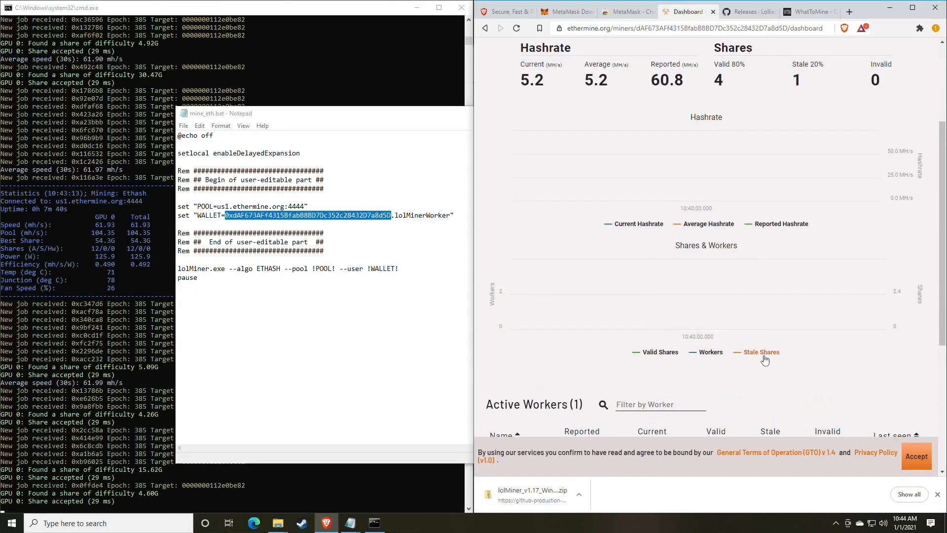
{"action": "mouse_move", "coordinate": [749, 320]}
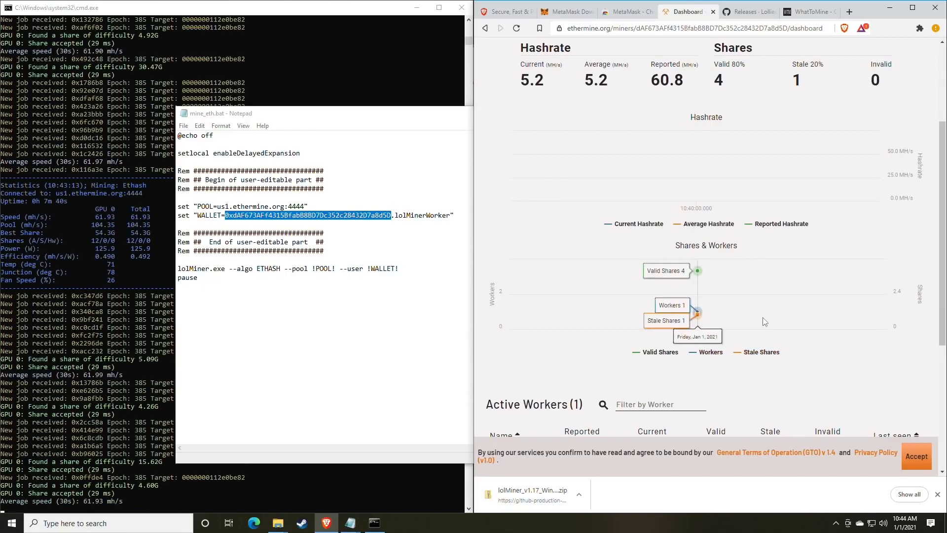
{"action": "scroll", "coordinate": [765, 322], "scroll_direction": "up", "scroll_amount": 1}
{"action": "scroll", "coordinate": [762, 318], "scroll_direction": "down", "scroll_amount": 3}
{"action": "scroll", "coordinate": [763, 317], "scroll_direction": "up", "scroll_amount": 5}
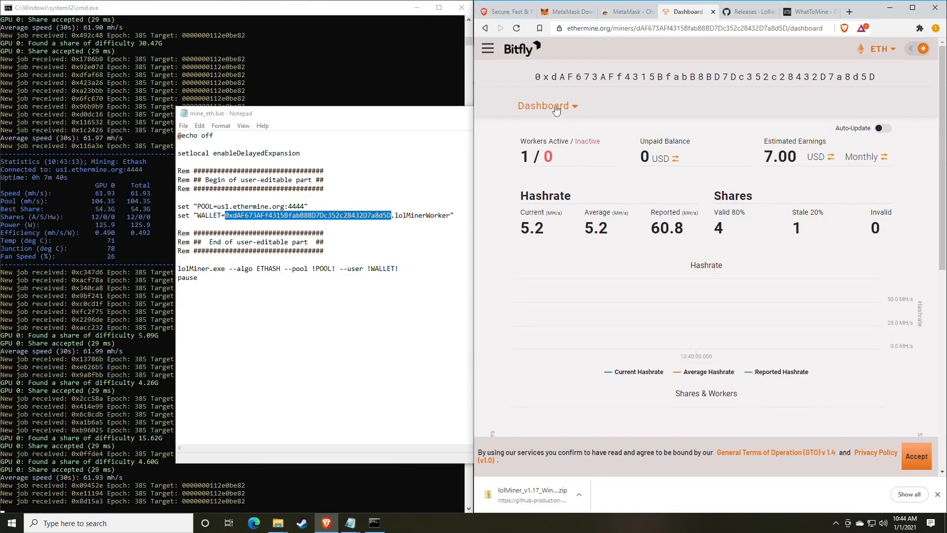
{"action": "left_click", "coordinate": [573, 109]}
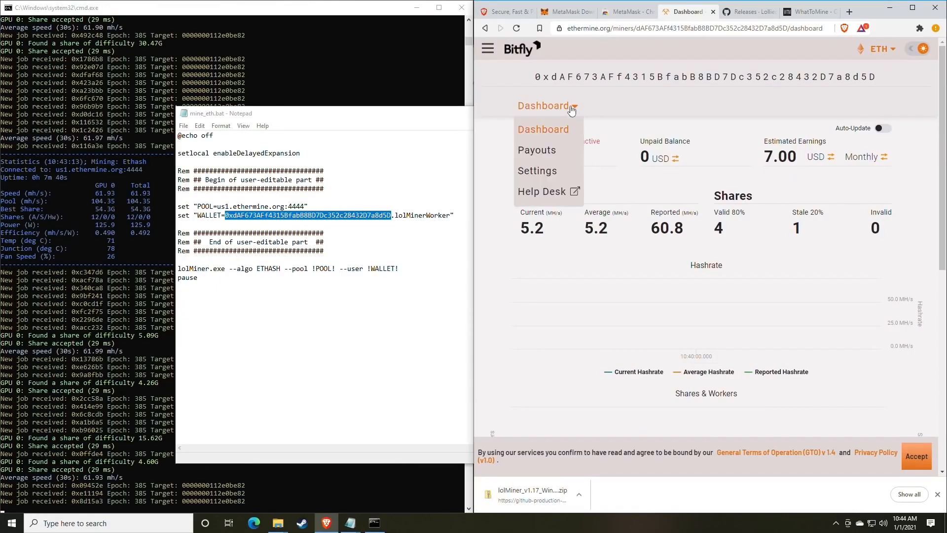
{"action": "left_click", "coordinate": [548, 173]}
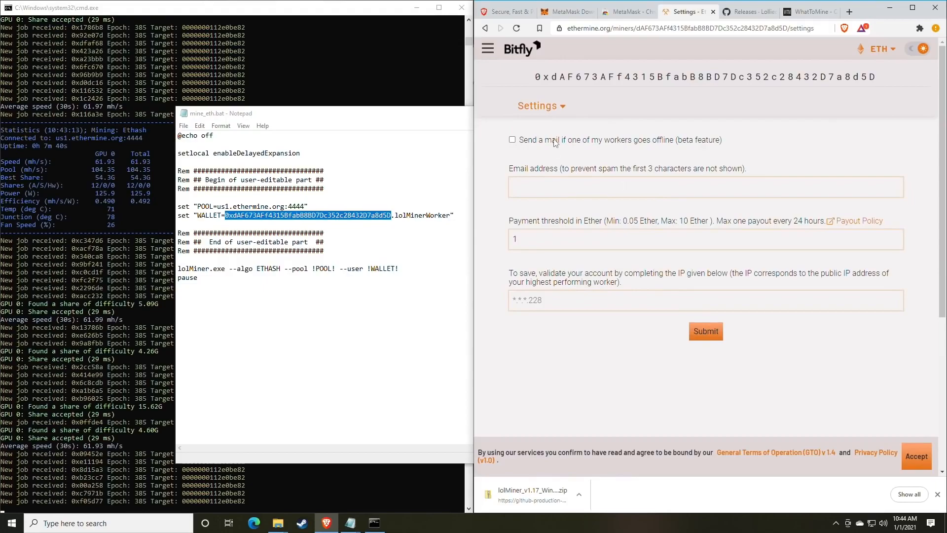
{"action": "left_click", "coordinate": [548, 186]}
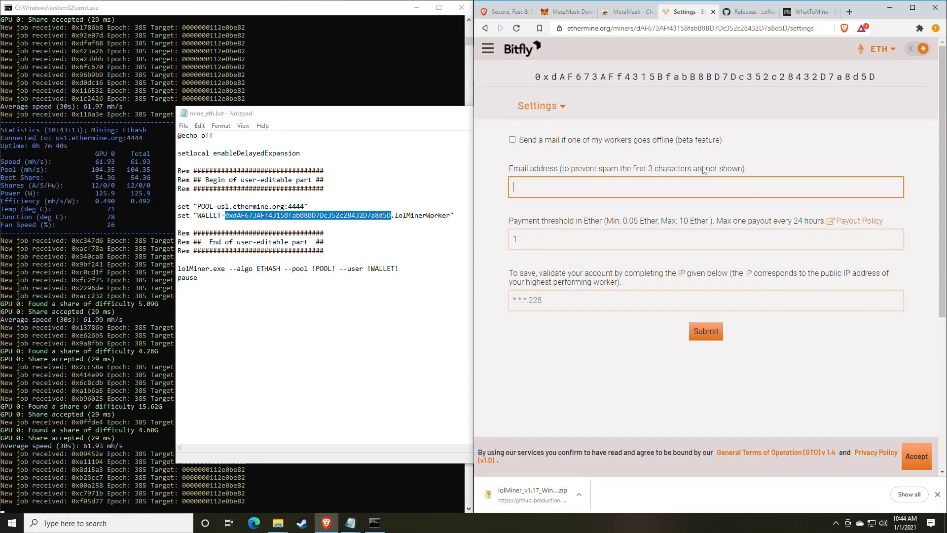
{"action": "left_click", "coordinate": [558, 220]}
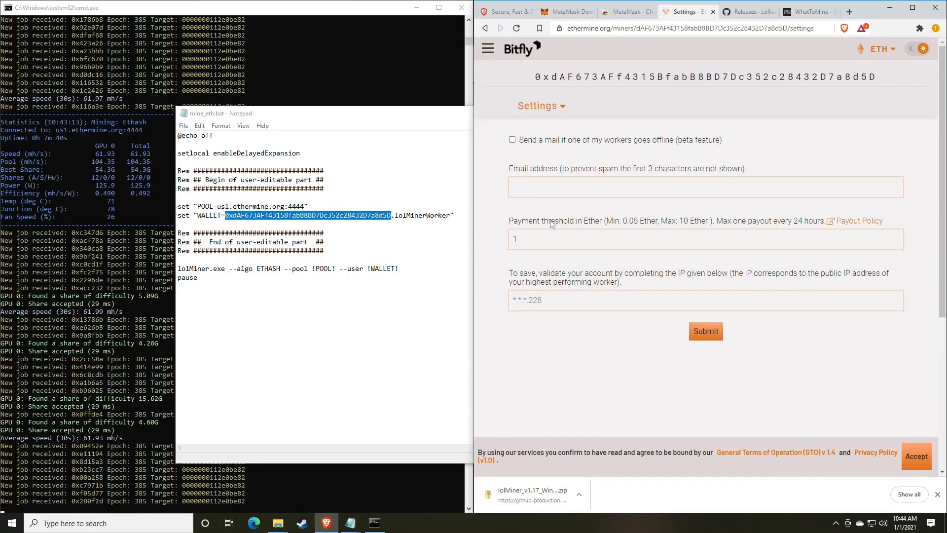
{"action": "left_click_drag", "start_coordinate": [514, 220], "coordinate": [593, 222]}
{"action": "left_click", "coordinate": [593, 226]}
Step: Change the payment threshold from 1 to 0.05 ETH, then return to the Dashboard
{"action": "double_click", "coordinate": [546, 241]}
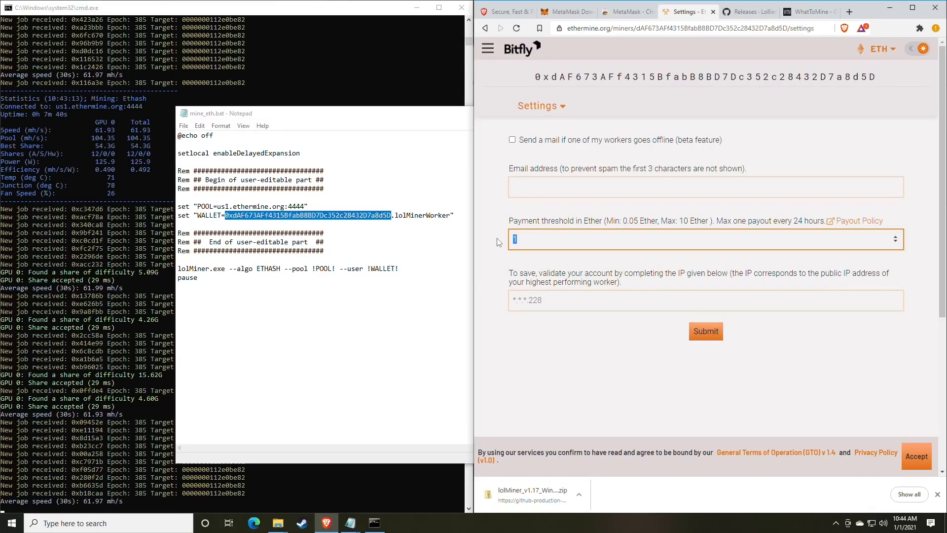
{"action": "type", "text": "0"}
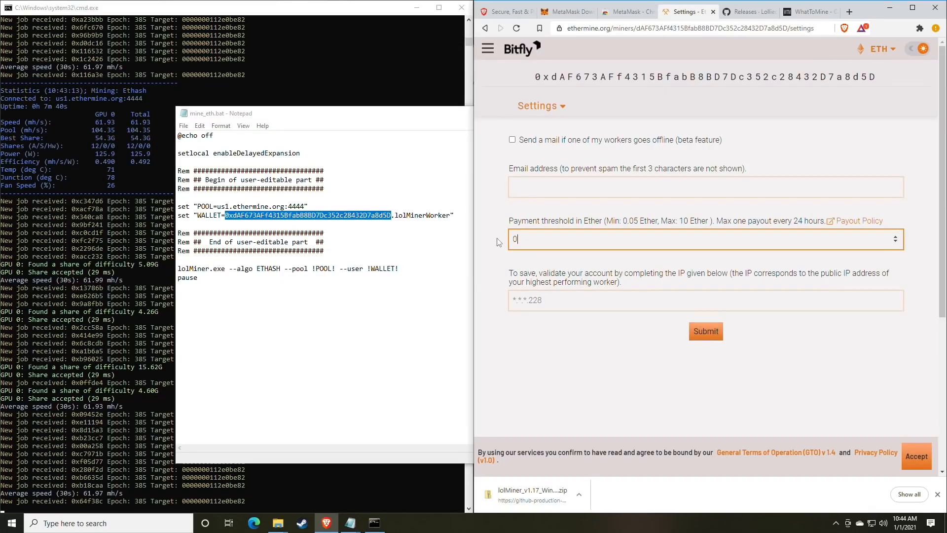
{"action": "type", "text": "."}
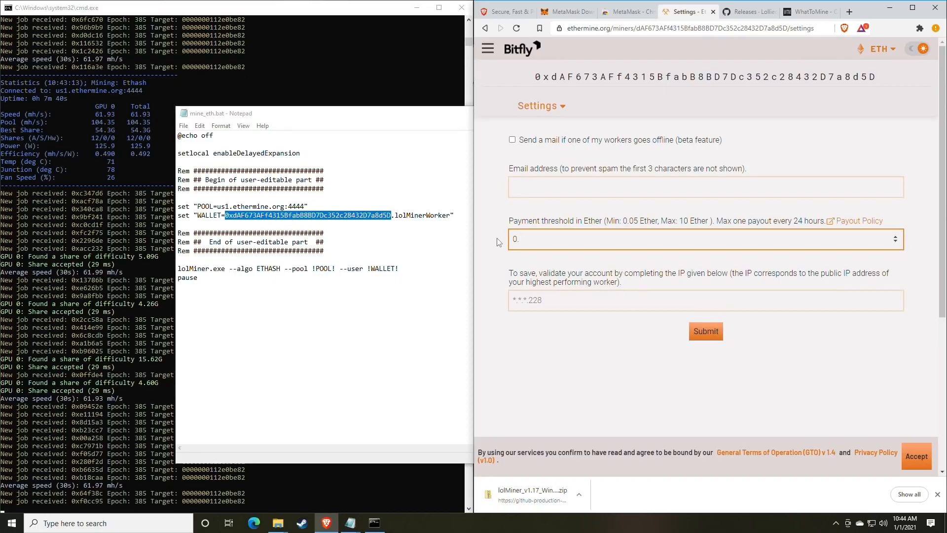
{"action": "type", "text": "05"}
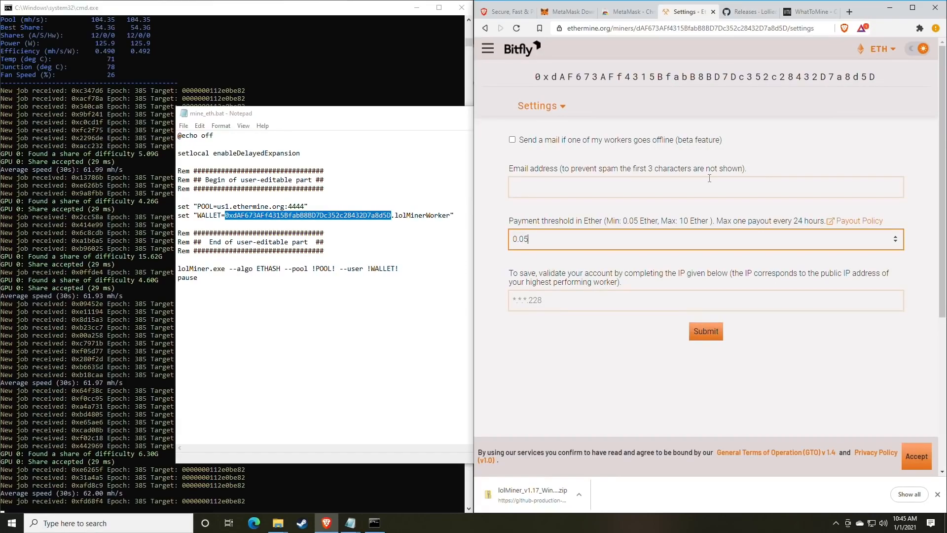
{"action": "left_click", "coordinate": [575, 305]}
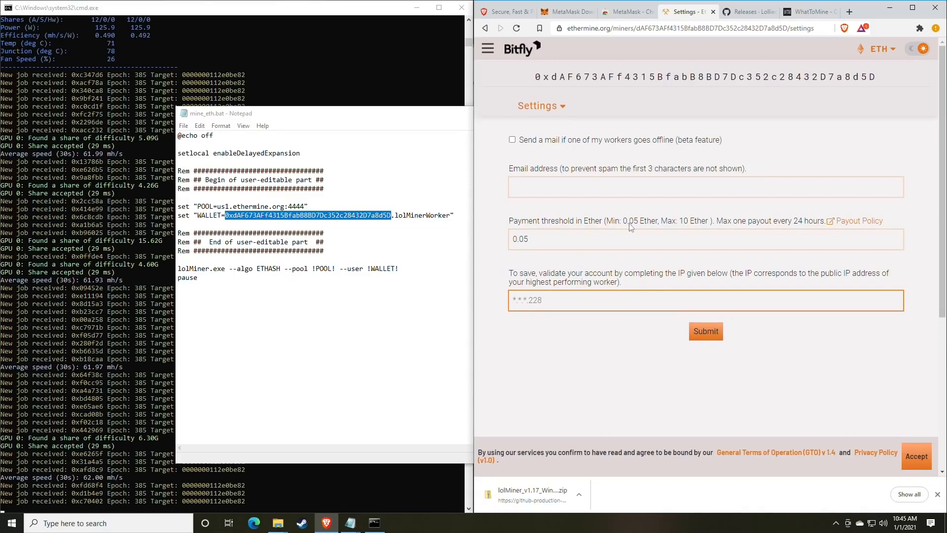
{"action": "left_click", "coordinate": [544, 107]}
{"action": "left_click", "coordinate": [543, 132]}
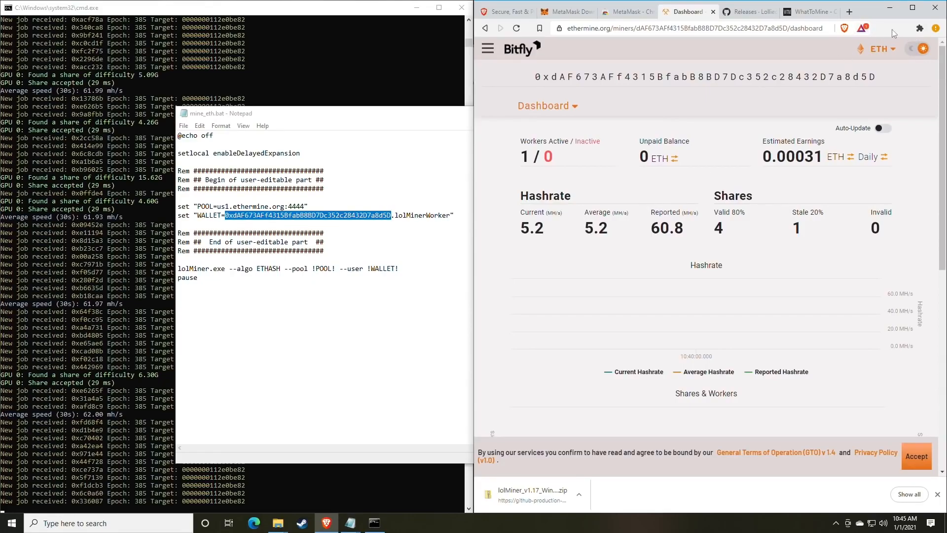
Step: Pin the MetaMask extension to the Brave toolbar
{"action": "left_click", "coordinate": [920, 28]}
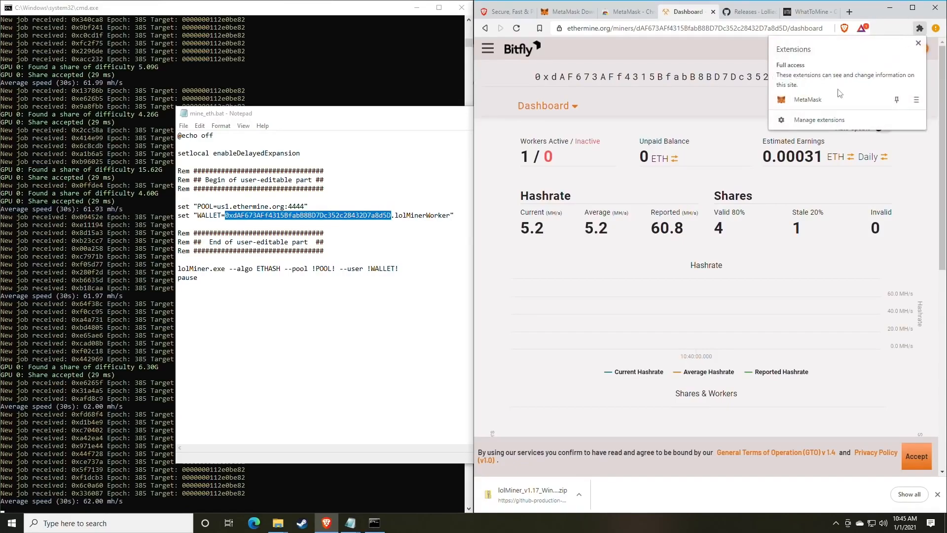
{"action": "left_click", "coordinate": [897, 101]}
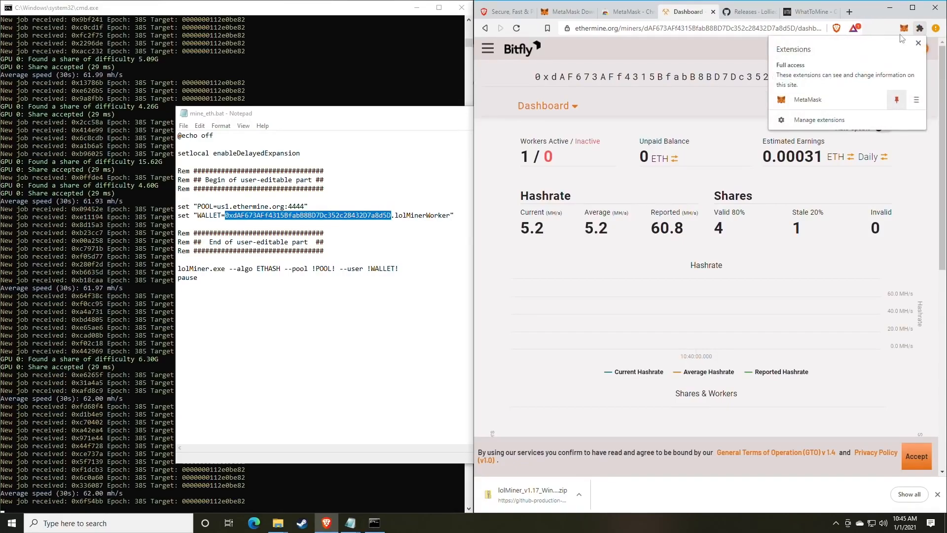
{"action": "left_click", "coordinate": [885, 28]}
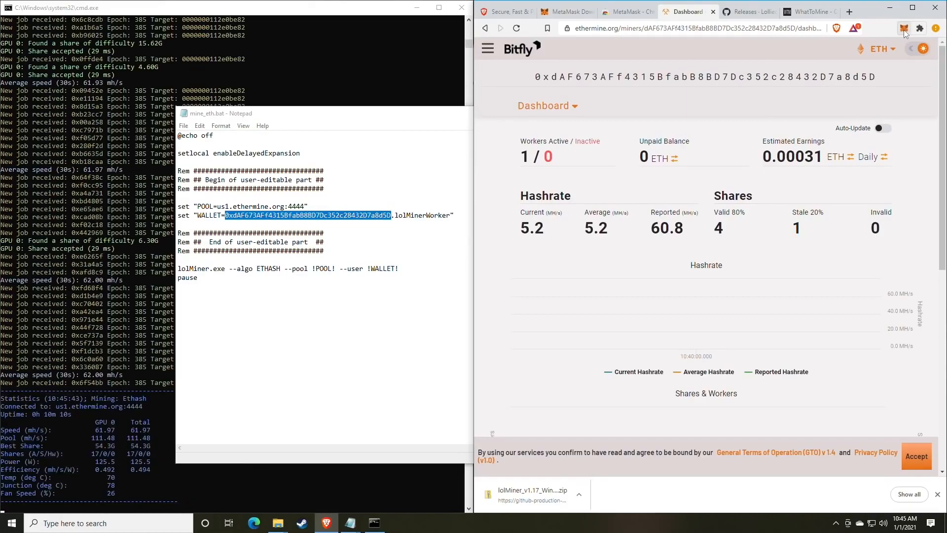
Step: Open MetaMask's Swap screen and browse the swap-from and swap-to token lists
{"action": "left_click", "coordinate": [904, 28]}
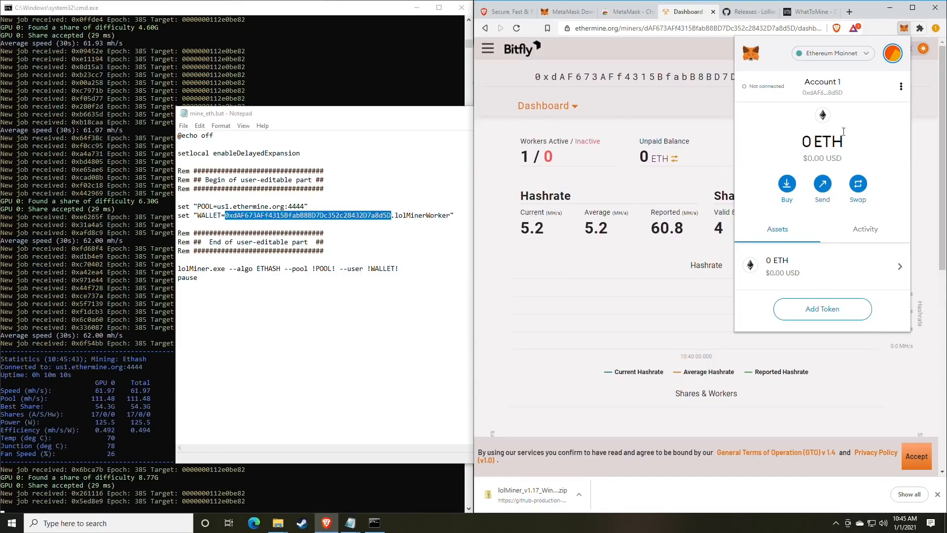
{"action": "left_click", "coordinate": [858, 184]}
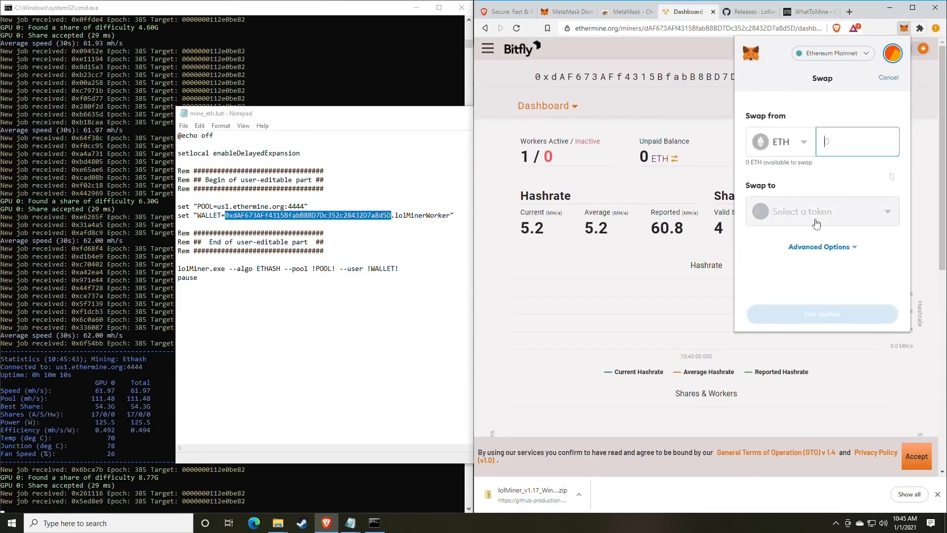
{"action": "left_click", "coordinate": [799, 142]}
{"action": "left_click", "coordinate": [821, 122]}
{"action": "left_click", "coordinate": [821, 217]}
{"action": "left_click", "coordinate": [867, 87]}
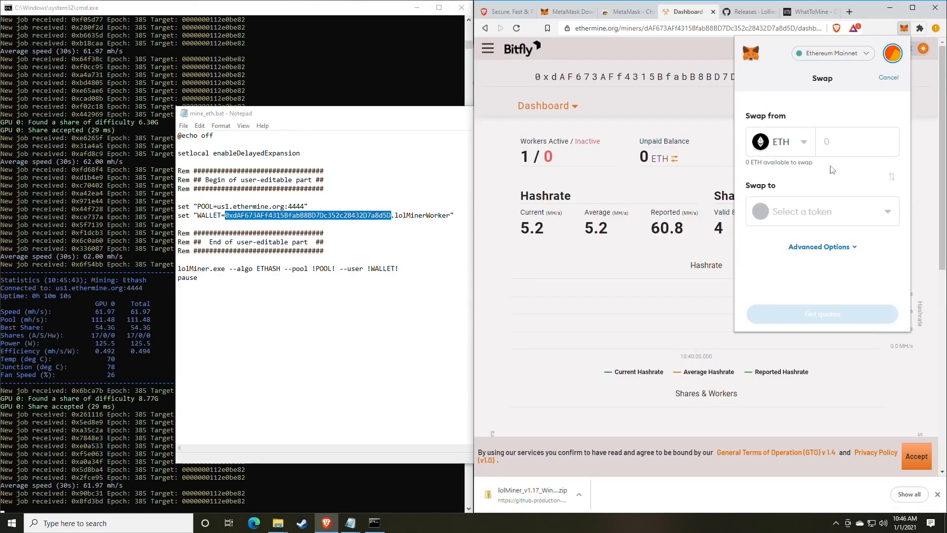
Step: Close the MetaMask popup to reveal the full Ethermine dashboard
{"action": "left_click", "coordinate": [904, 30]}
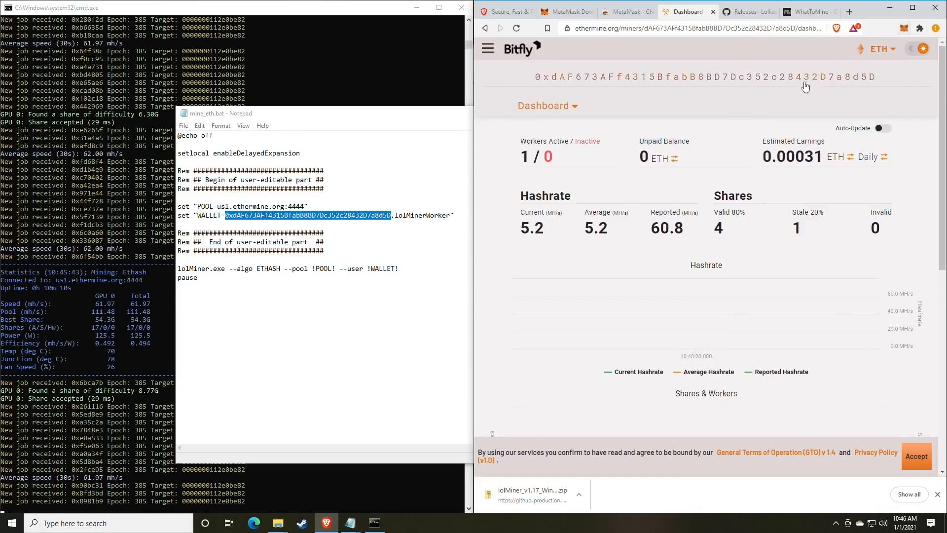